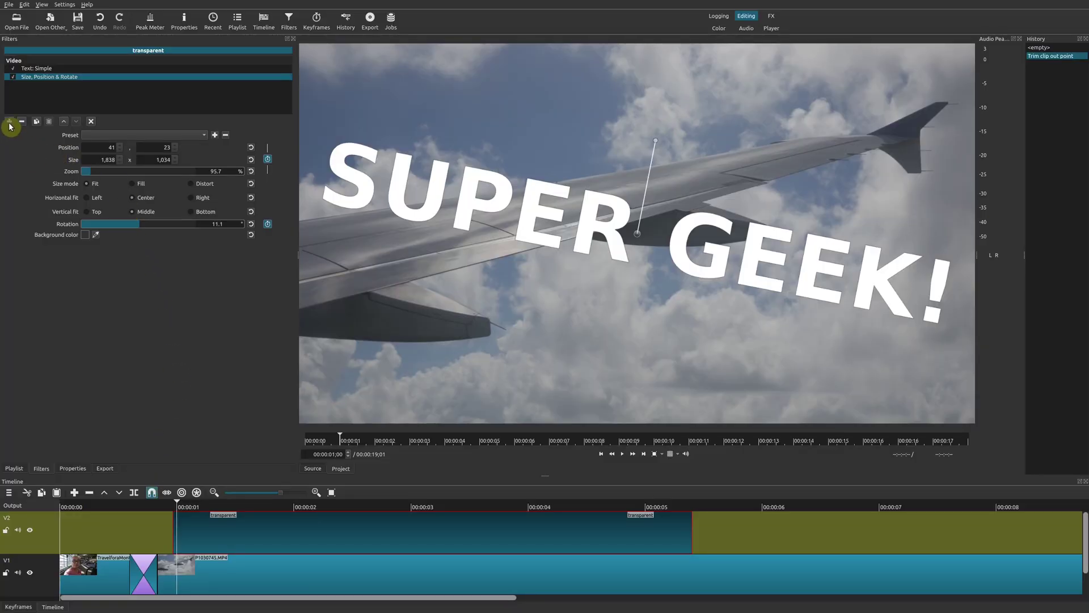
Open the filter browser and look at the Audio list, ending on the Video filters list.
{"action": "left_click", "coordinate": [9, 123]}
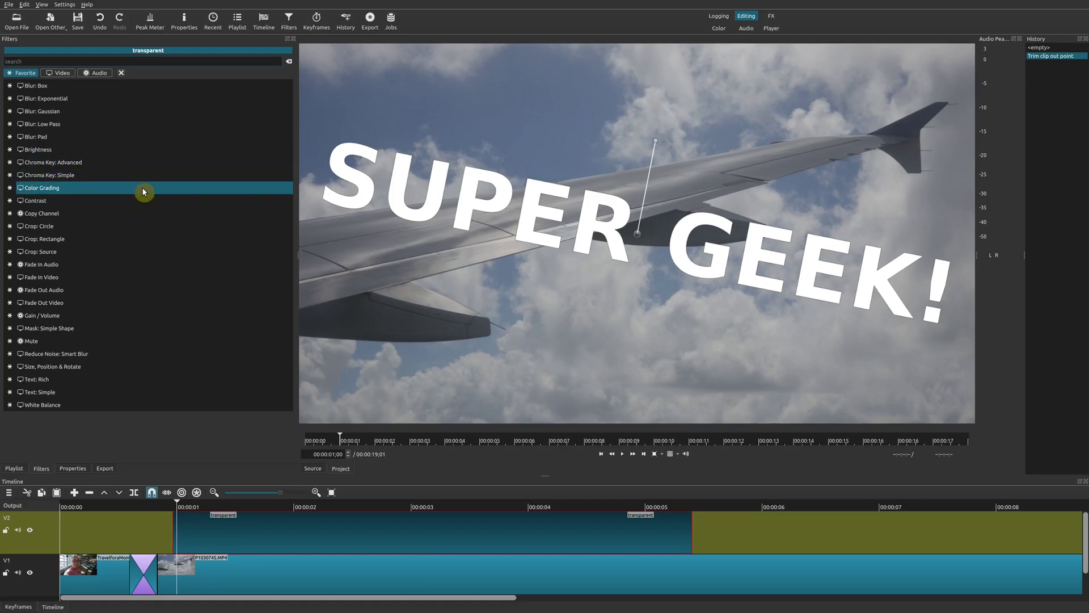
{"action": "left_click", "coordinate": [59, 73]}
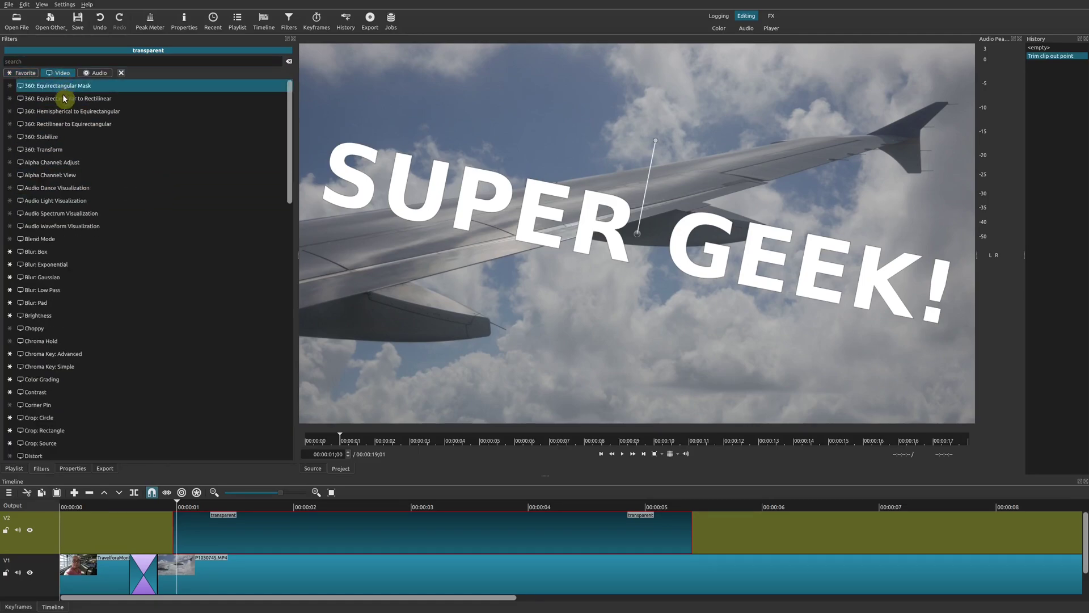
{"action": "left_click", "coordinate": [103, 72]}
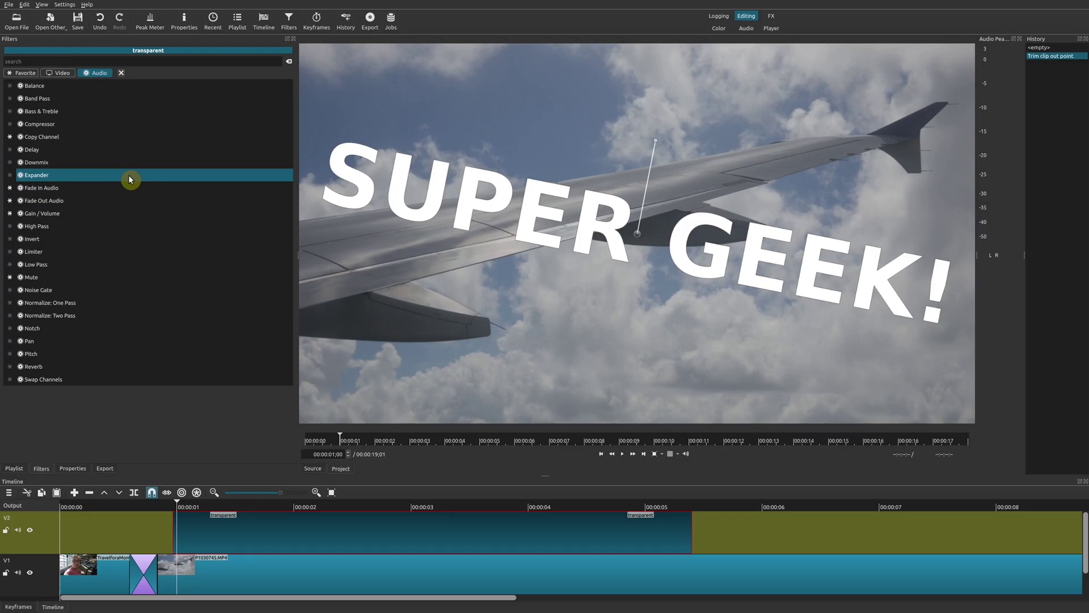
{"action": "left_click", "coordinate": [63, 75]}
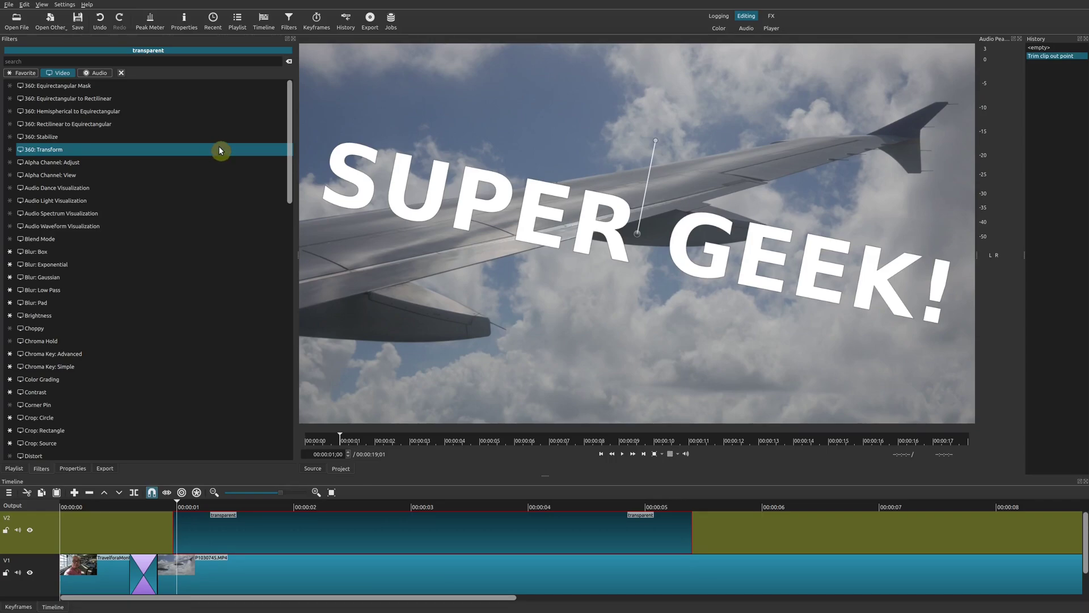
Disable the Size, Position & Rotate filter and select the Text: Simple filter.
{"action": "left_click", "coordinate": [122, 73]}
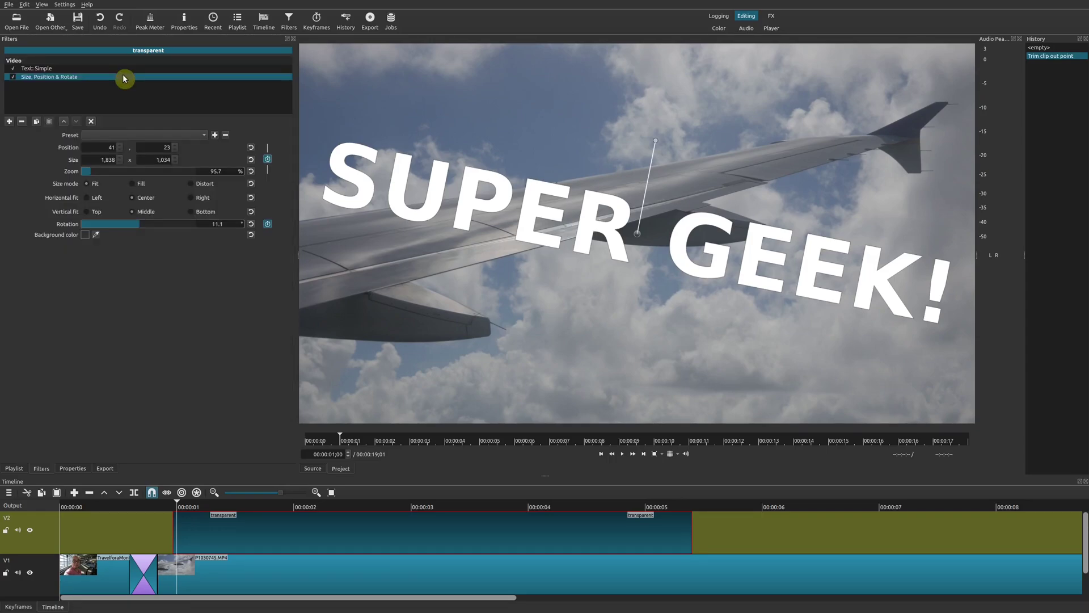
{"action": "left_click", "coordinate": [13, 77]}
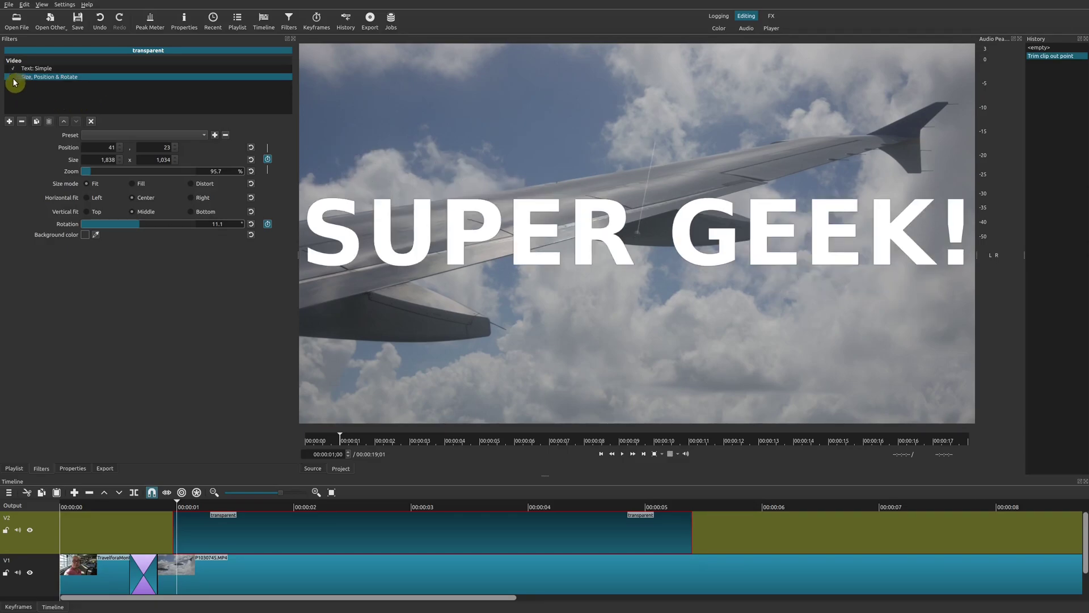
{"action": "left_click", "coordinate": [51, 69]}
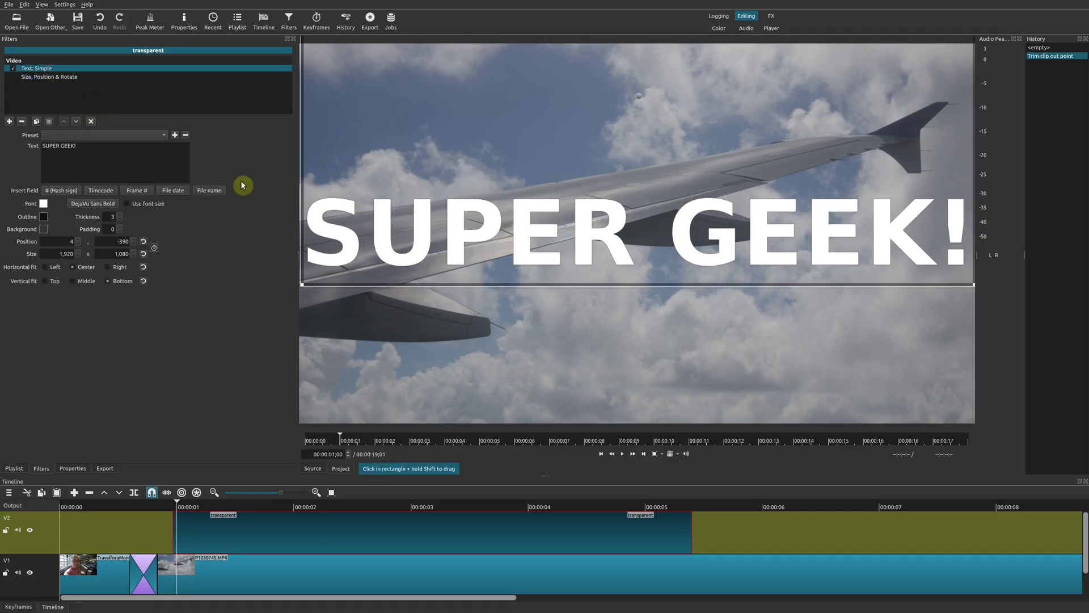
Shrink the SUPER GEEK! text box to 1027x785 and place it bottom-centre.
{"action": "left_click", "coordinate": [82, 148]}
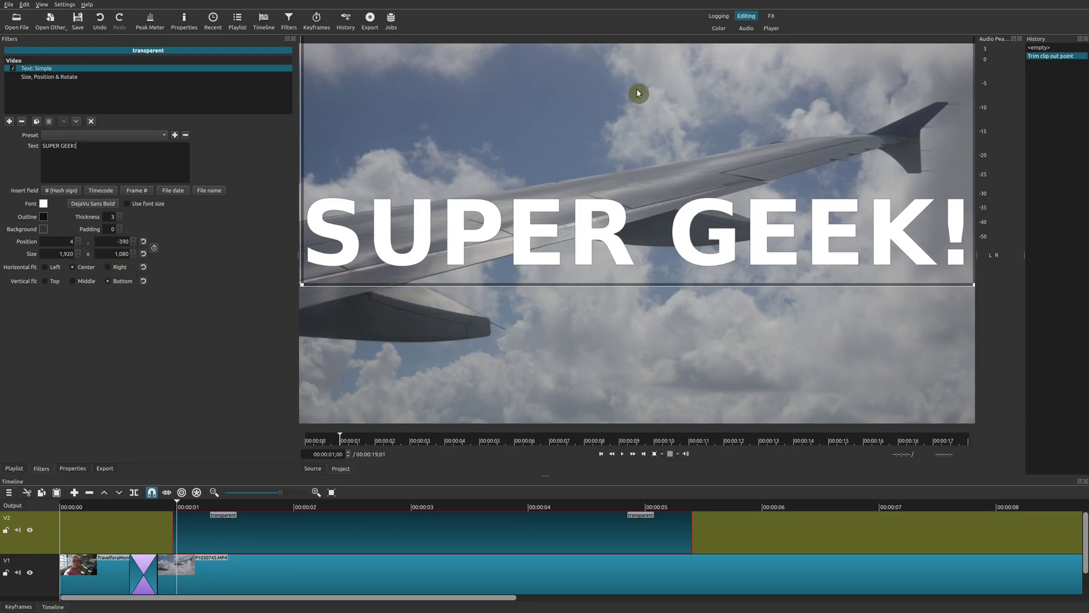
{"action": "left_click_drag", "start_coordinate": [640, 103], "coordinate": [645, 146]}
{"action": "left_click_drag", "start_coordinate": [307, 335], "coordinate": [629, 228]}
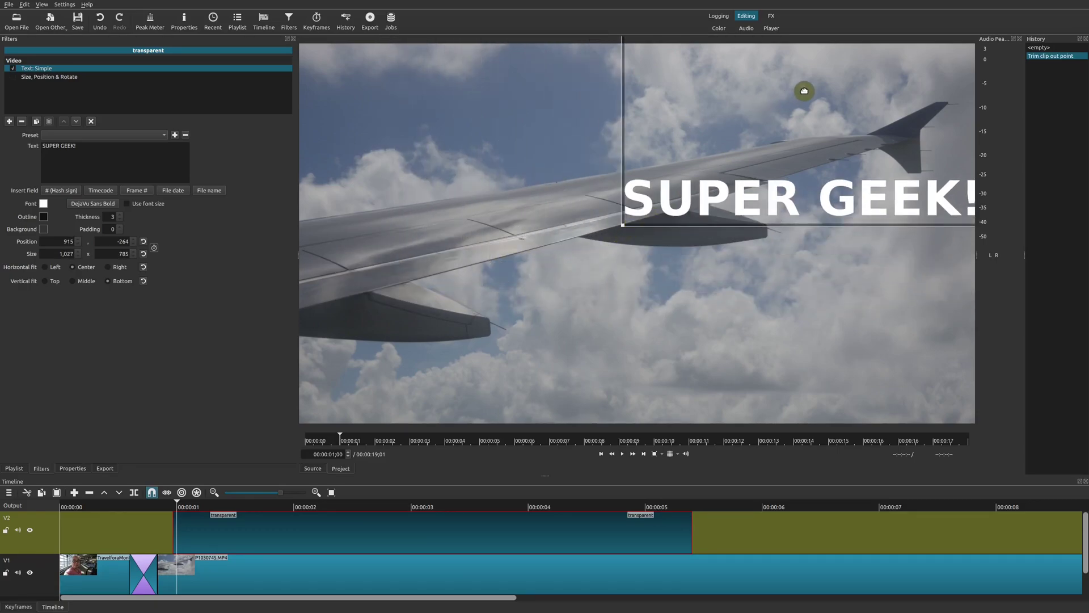
{"action": "left_click_drag", "start_coordinate": [805, 91], "coordinate": [612, 213]}
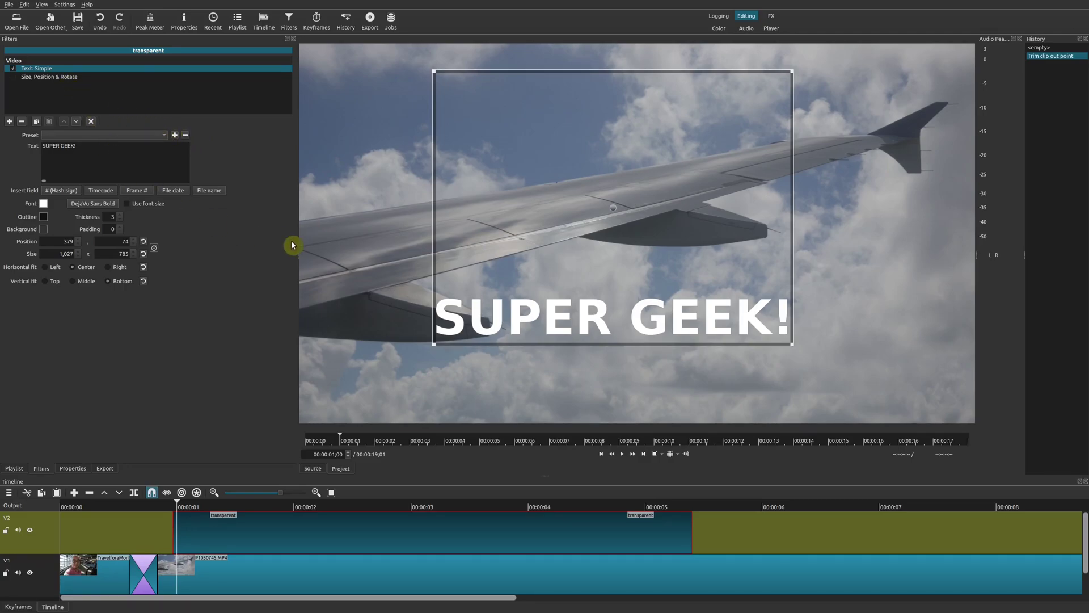
Re-enable Size, Position & Rotate, play the tilted title, then return to 00:00:01;04 on Text: Simple.
{"action": "left_click", "coordinate": [47, 78]}
{"action": "left_click", "coordinate": [13, 77]}
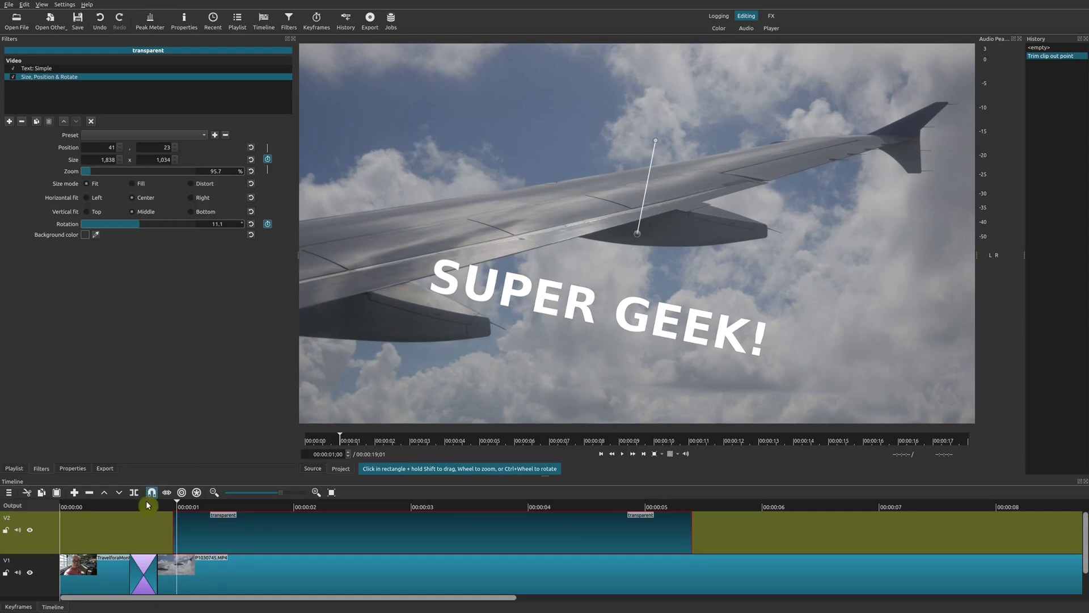
{"action": "key", "text": "space"}
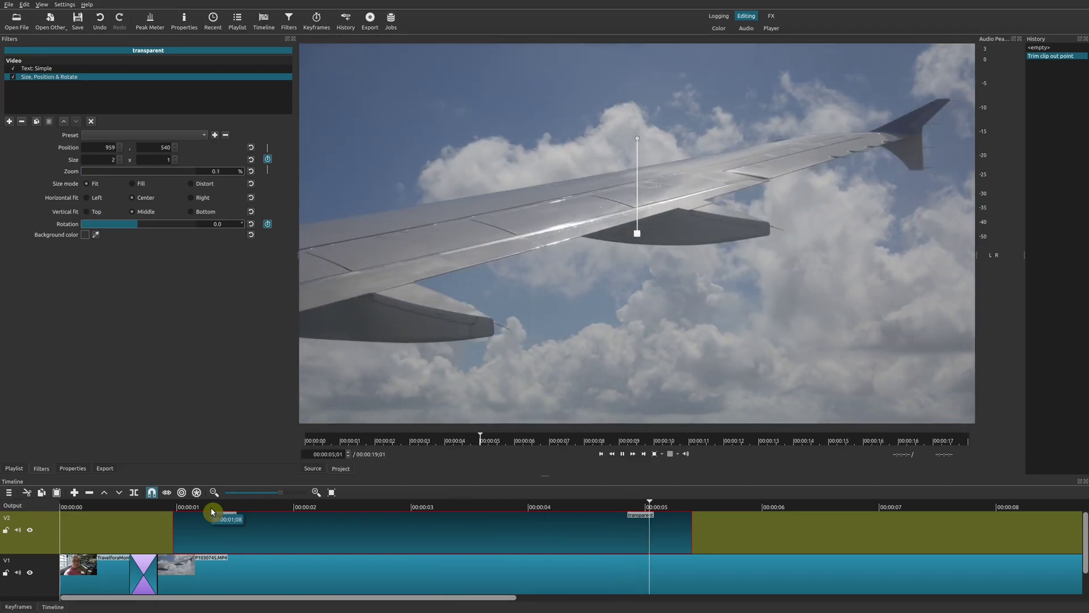
{"action": "left_click", "coordinate": [193, 507]}
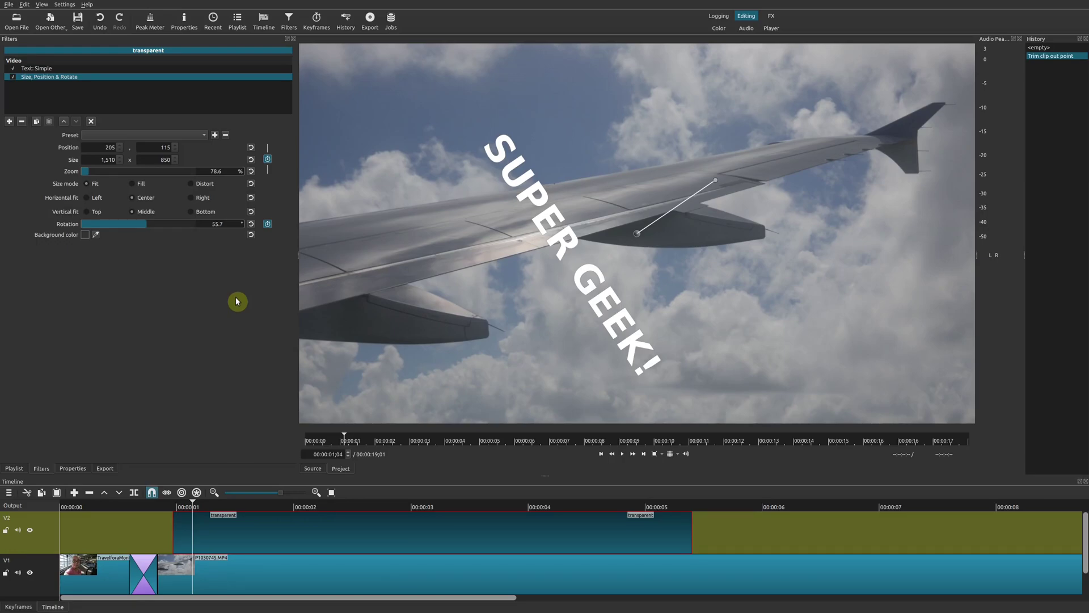
{"action": "left_click", "coordinate": [112, 75]}
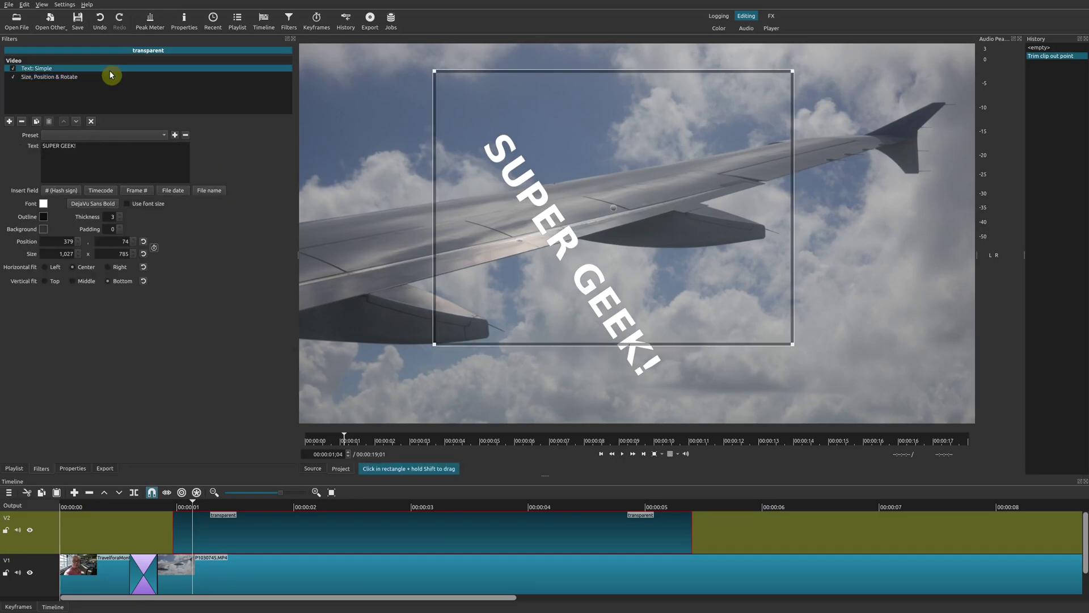
{"action": "left_click_drag", "start_coordinate": [204, 516], "coordinate": [205, 509]}
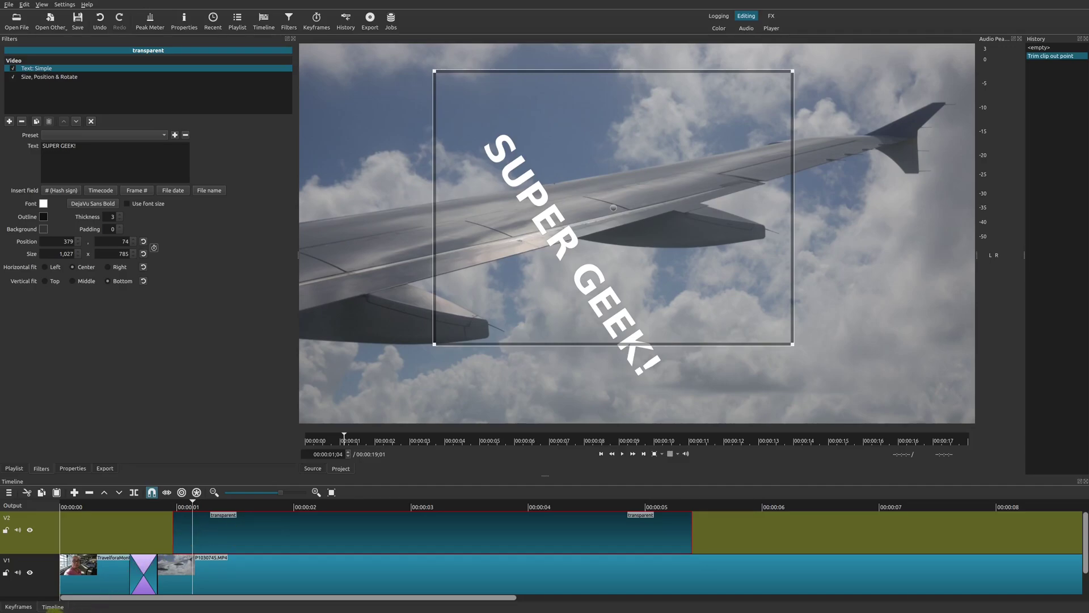
Switch to the Keyframes view and scrub the rotating title around 00:00:00;10.
{"action": "left_click", "coordinate": [16, 607]}
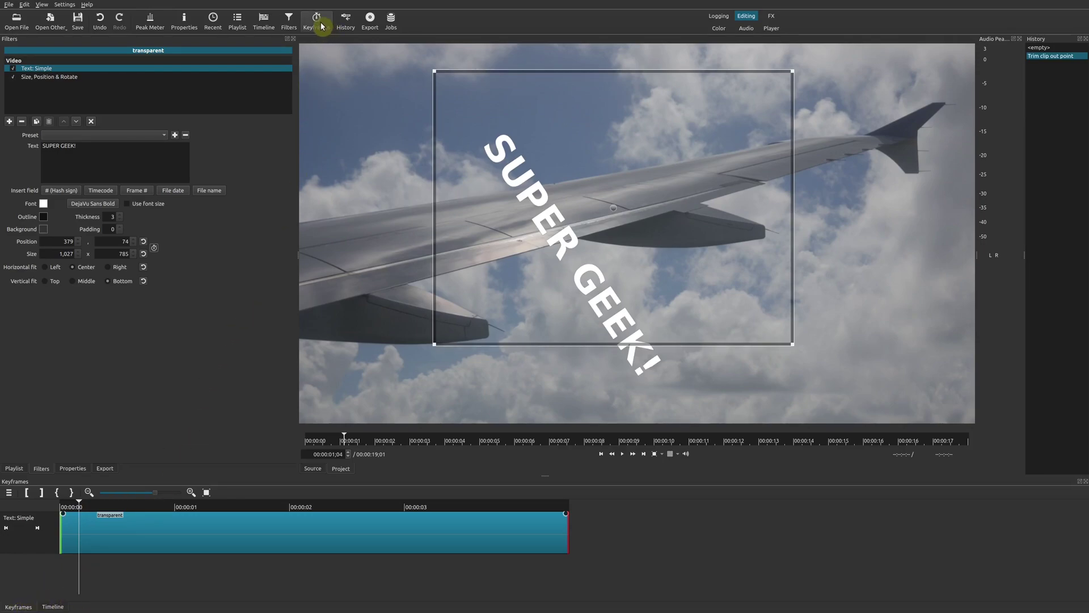
{"action": "left_click", "coordinate": [41, 4]}
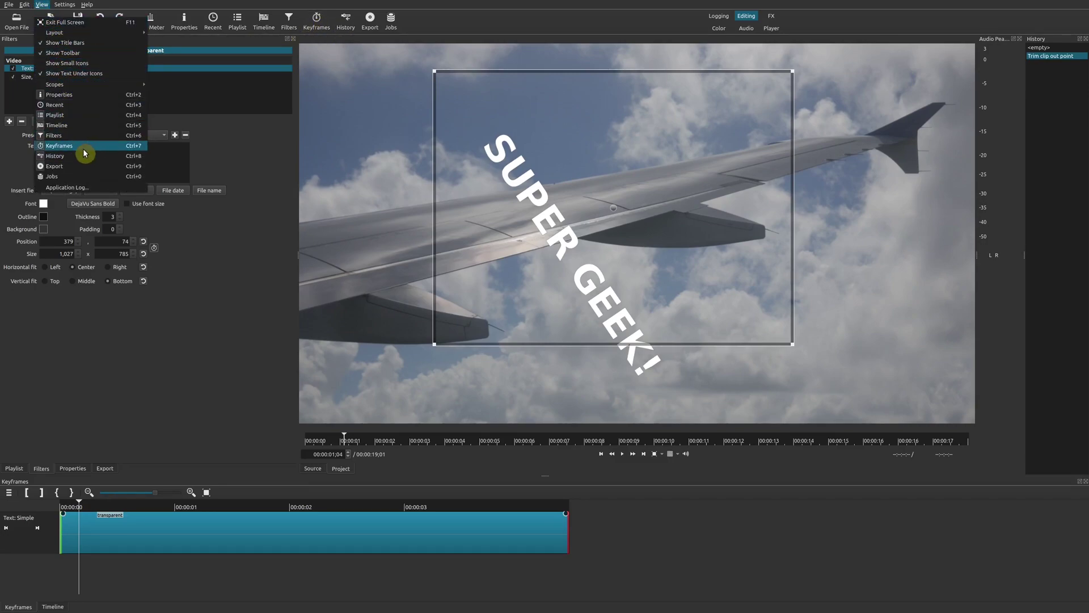
{"action": "left_click", "coordinate": [211, 361]}
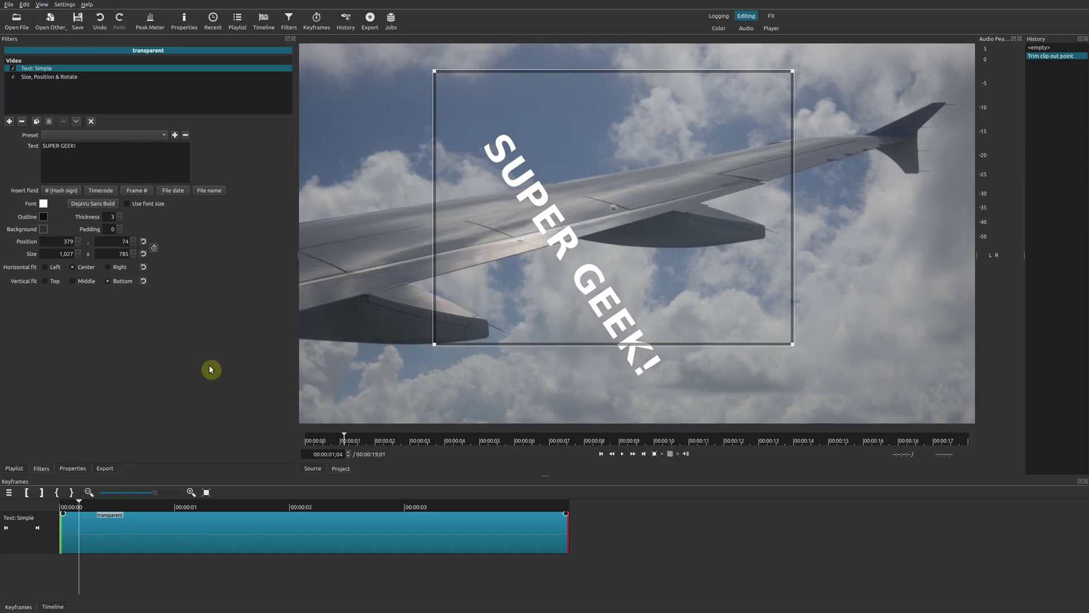
{"action": "left_click", "coordinate": [180, 549]}
{"action": "left_click", "coordinate": [99, 506]}
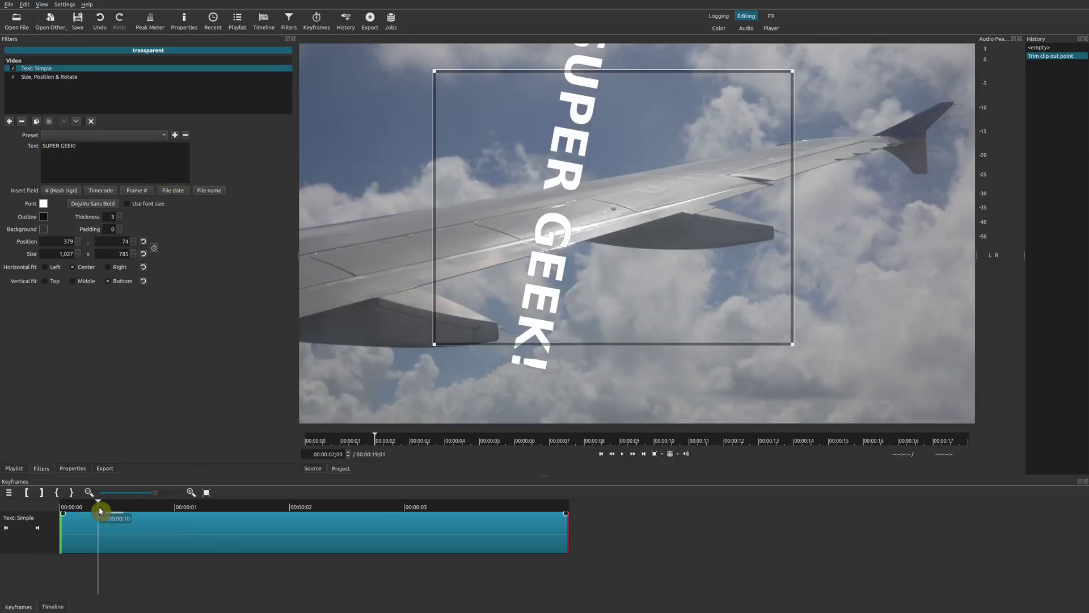
{"action": "left_click", "coordinate": [128, 533]}
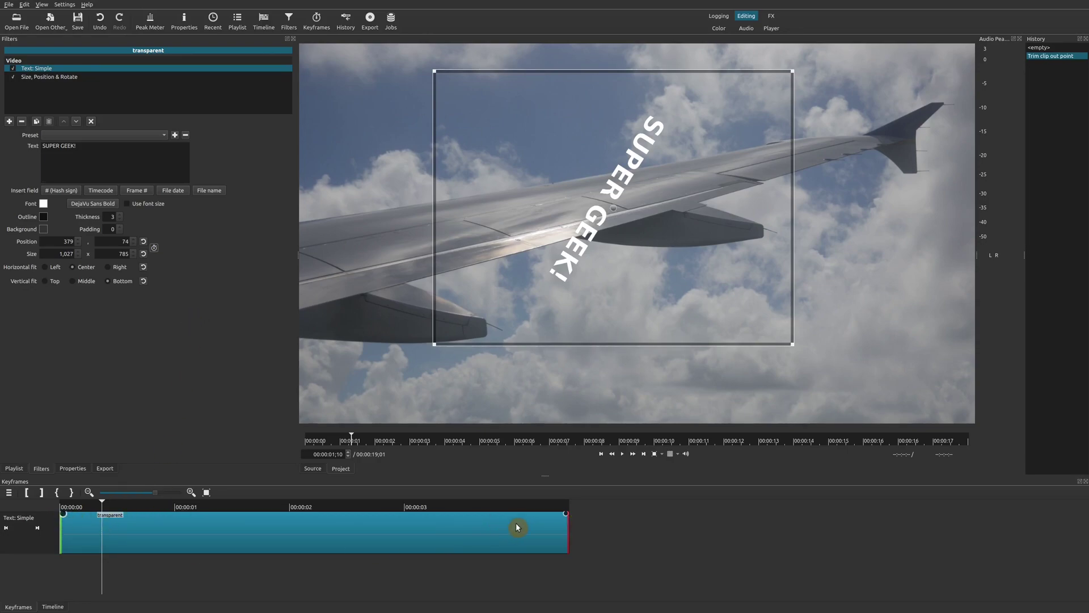
At the second Size & Position keyframe, raise the title's zoom from 23.2% to about 260%.
{"action": "left_click", "coordinate": [53, 78]}
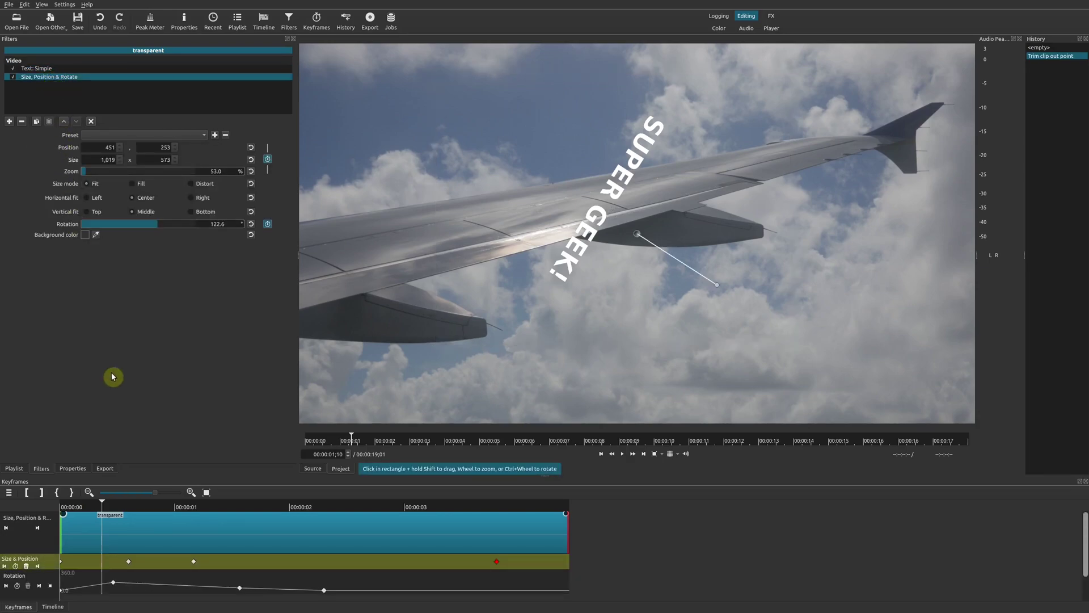
{"action": "scroll", "coordinate": [1085, 590], "scroll_direction": "down", "scroll_amount": 2}
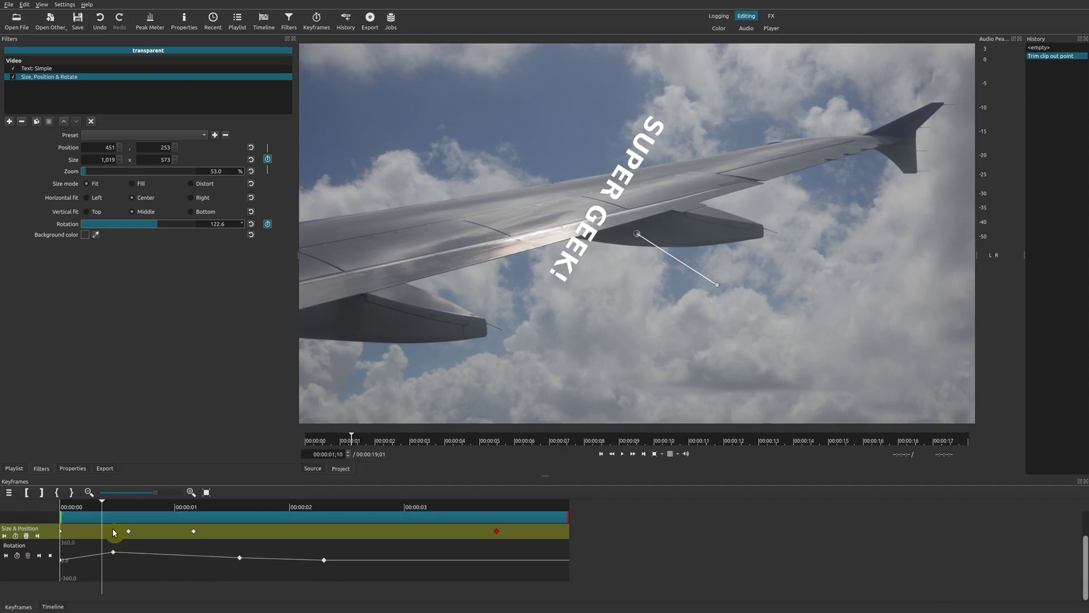
{"action": "left_click_drag", "start_coordinate": [62, 515], "coordinate": [64, 513]}
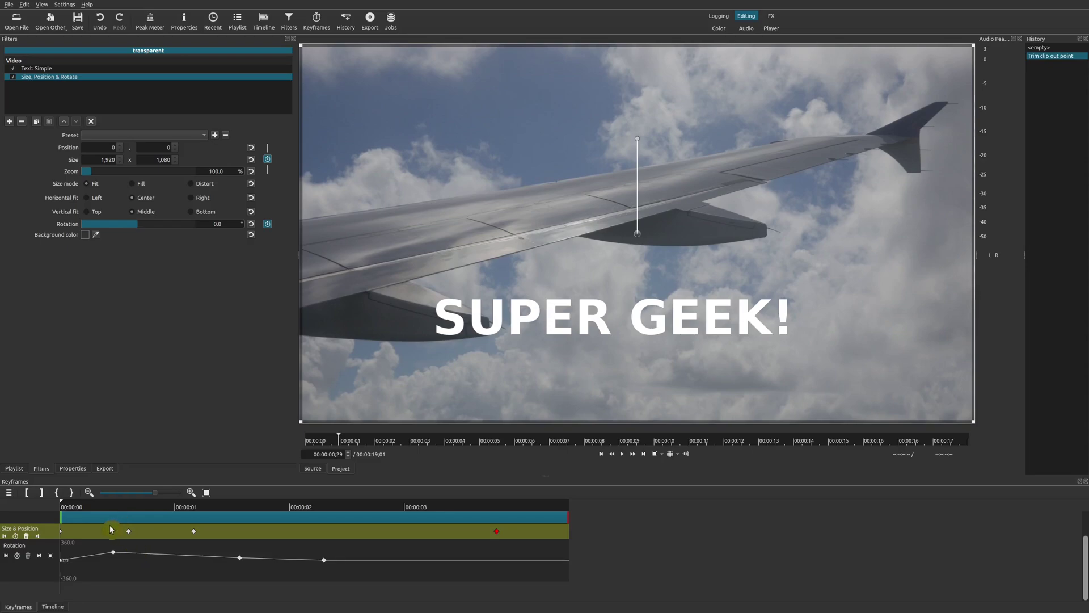
{"action": "left_click", "coordinate": [38, 536]}
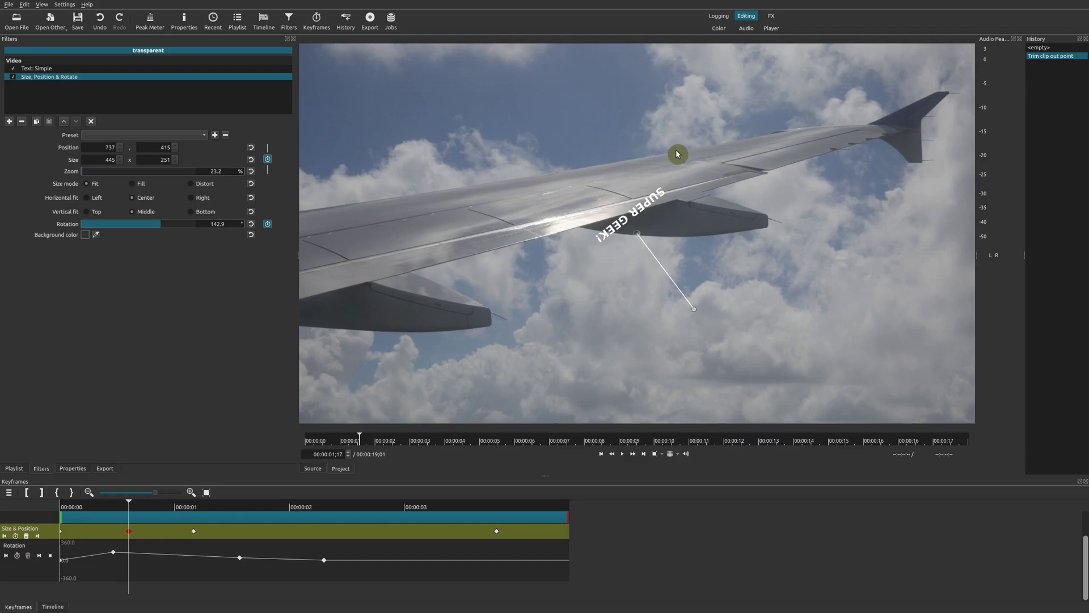
{"action": "left_click", "coordinate": [662, 455]}
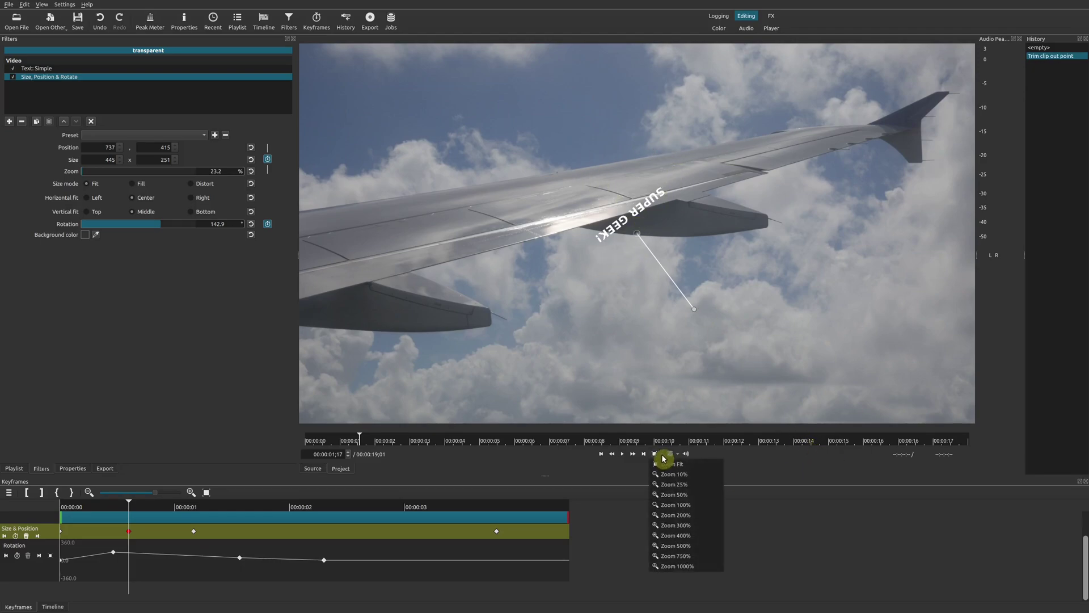
{"action": "left_click", "coordinate": [683, 489]}
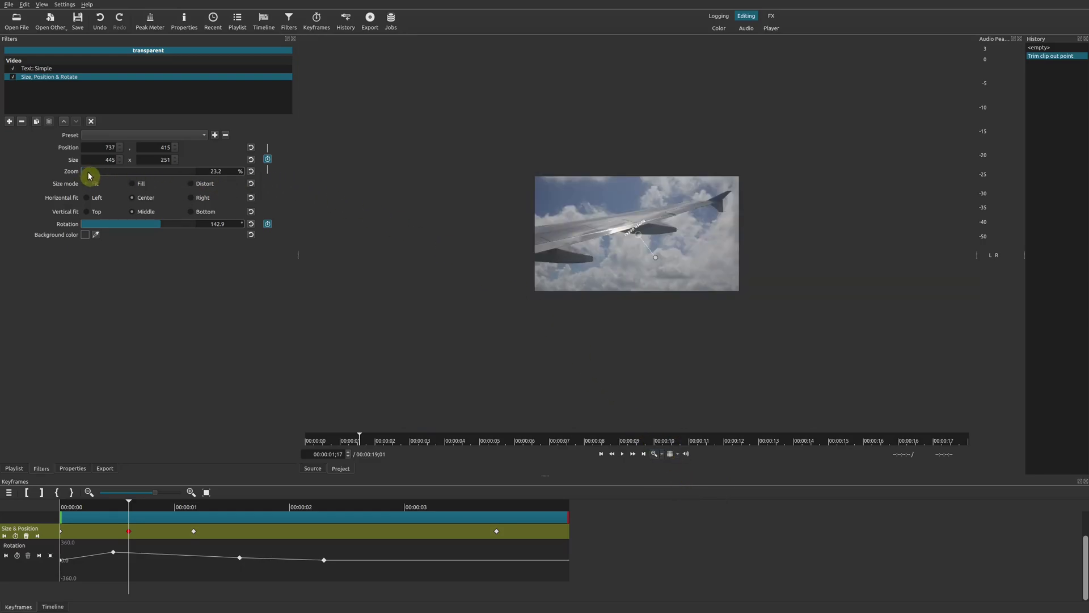
{"action": "left_click_drag", "start_coordinate": [89, 175], "coordinate": [121, 181]}
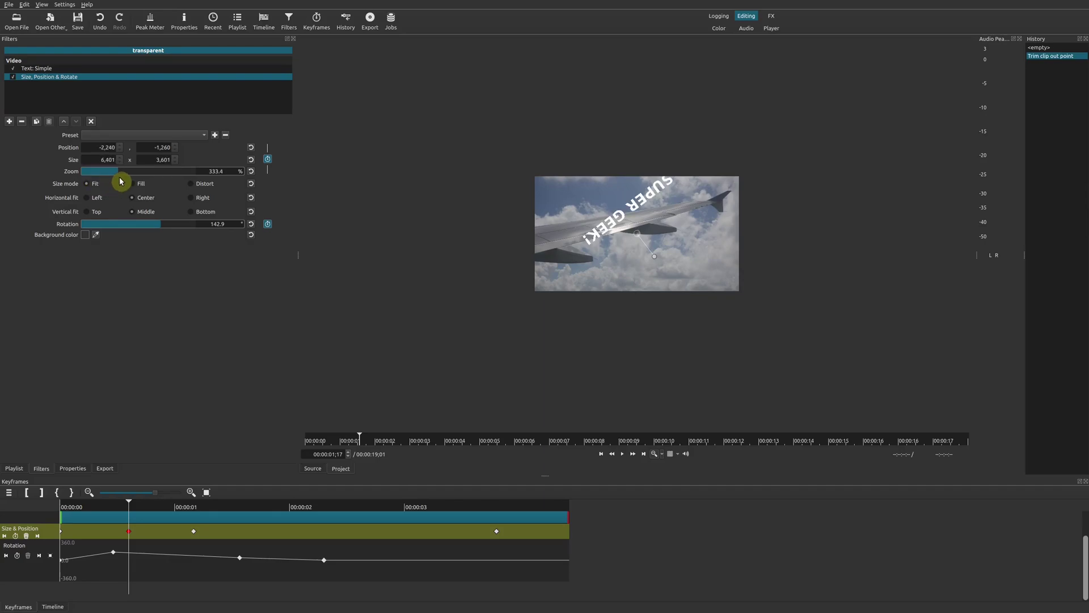
{"action": "left_click", "coordinate": [661, 454]}
{"action": "left_click", "coordinate": [680, 466]}
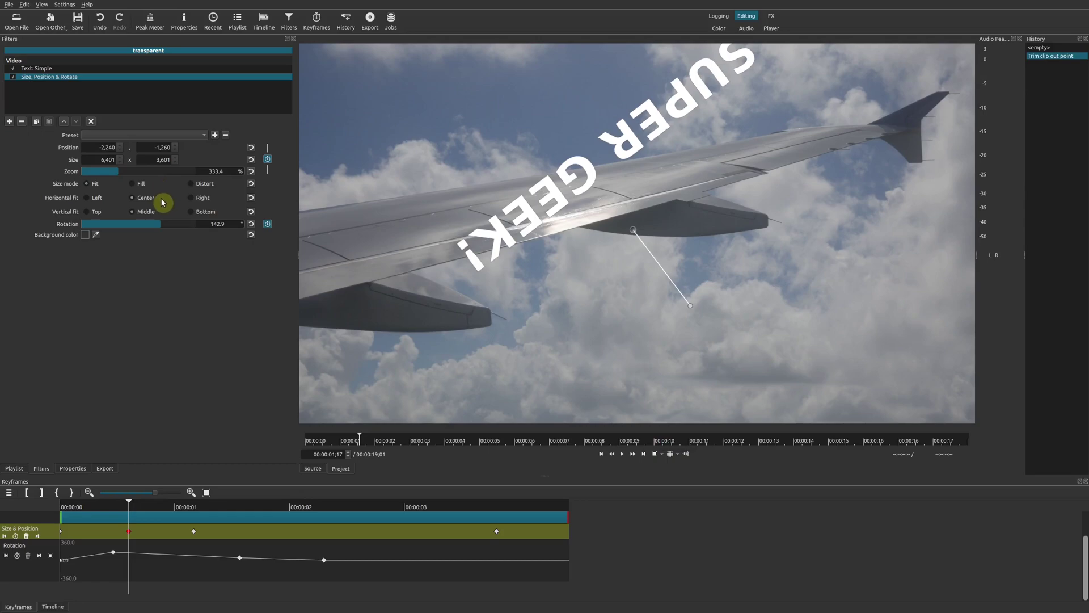
{"action": "left_click_drag", "start_coordinate": [134, 175], "coordinate": [117, 177]}
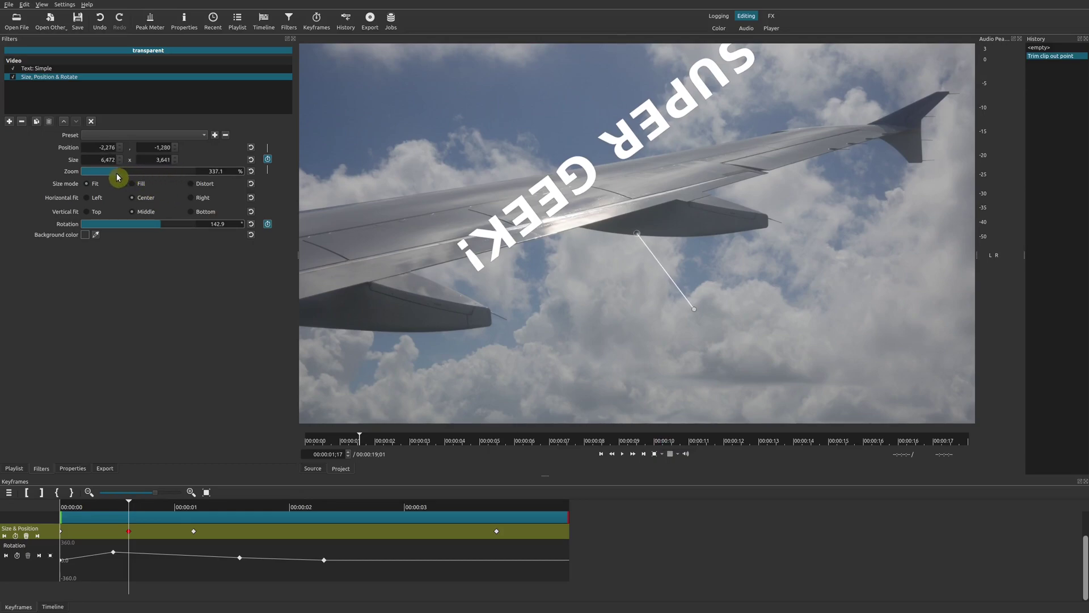
{"action": "left_click", "coordinate": [38, 536]}
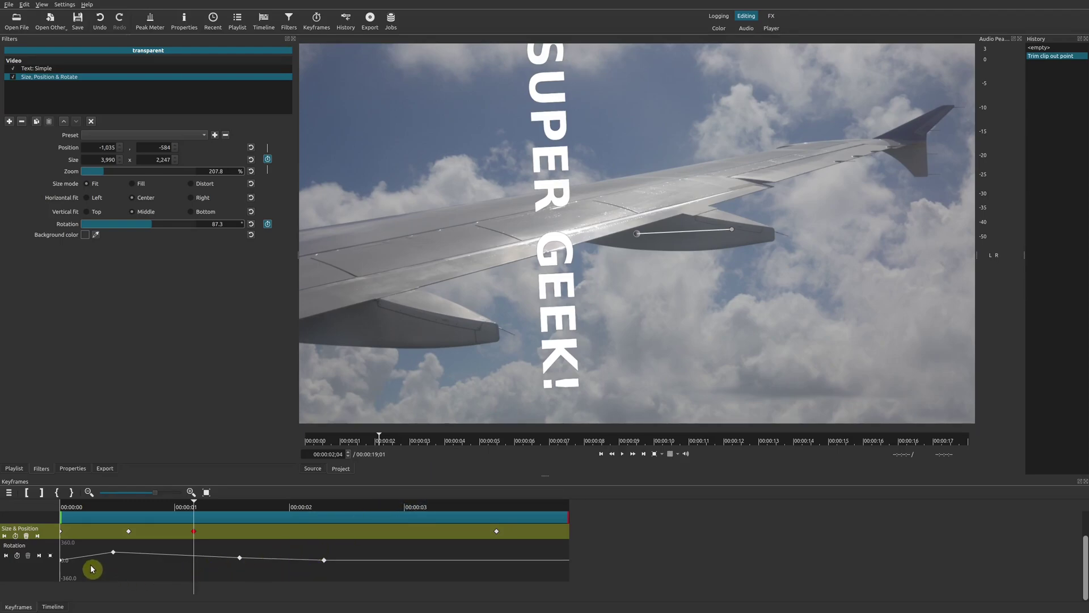
Change the title's rotation at 00:00:01;13, then step through later Rotation keyframes down to 0.0°.
{"action": "left_click", "coordinate": [117, 513]}
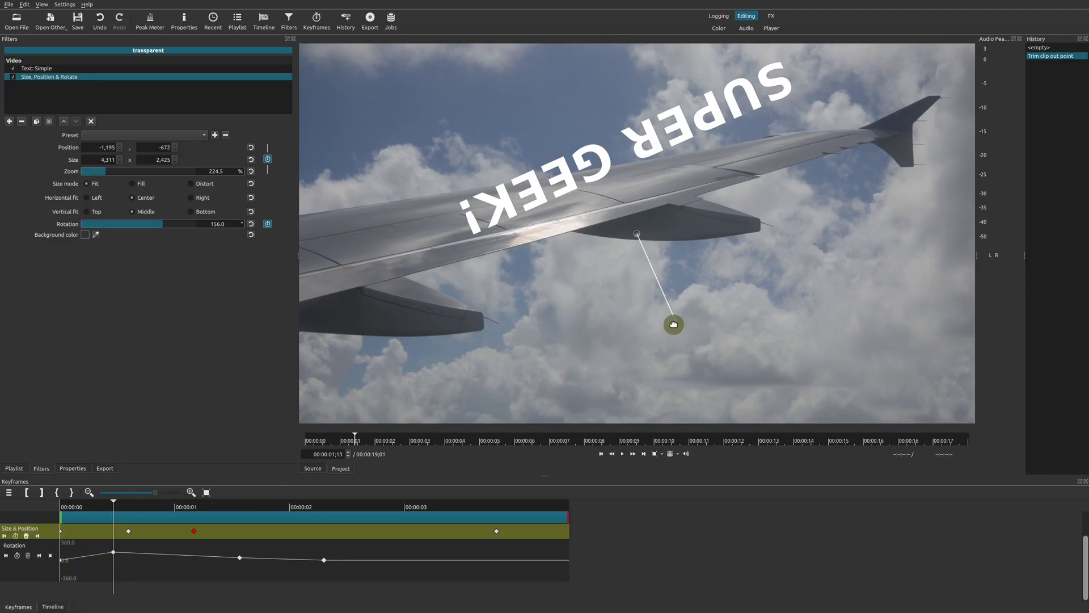
{"action": "left_click_drag", "start_coordinate": [674, 324], "coordinate": [614, 289]}
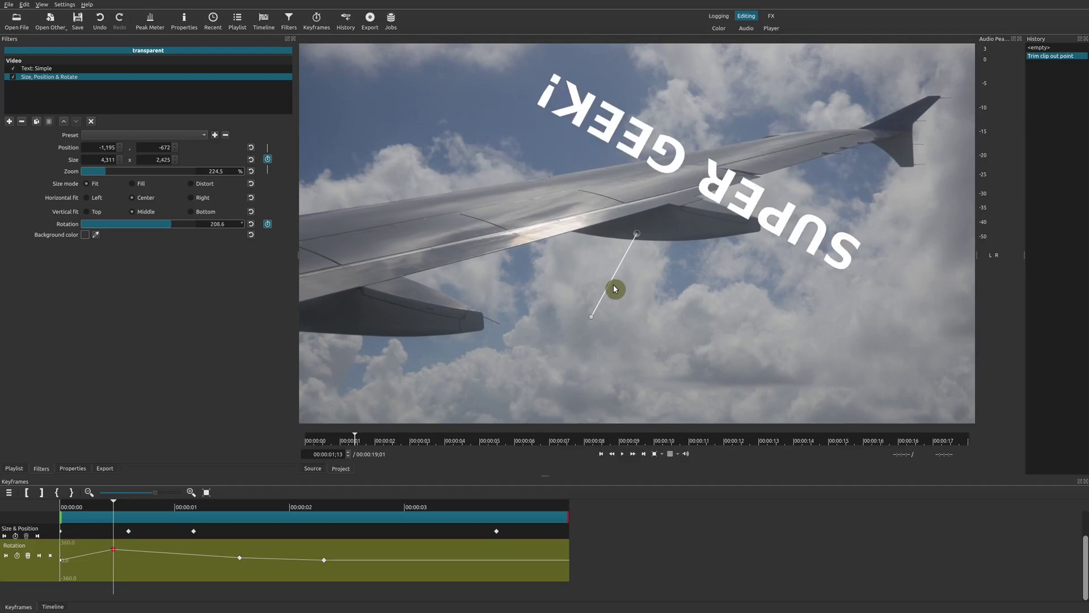
{"action": "left_click", "coordinate": [38, 559]}
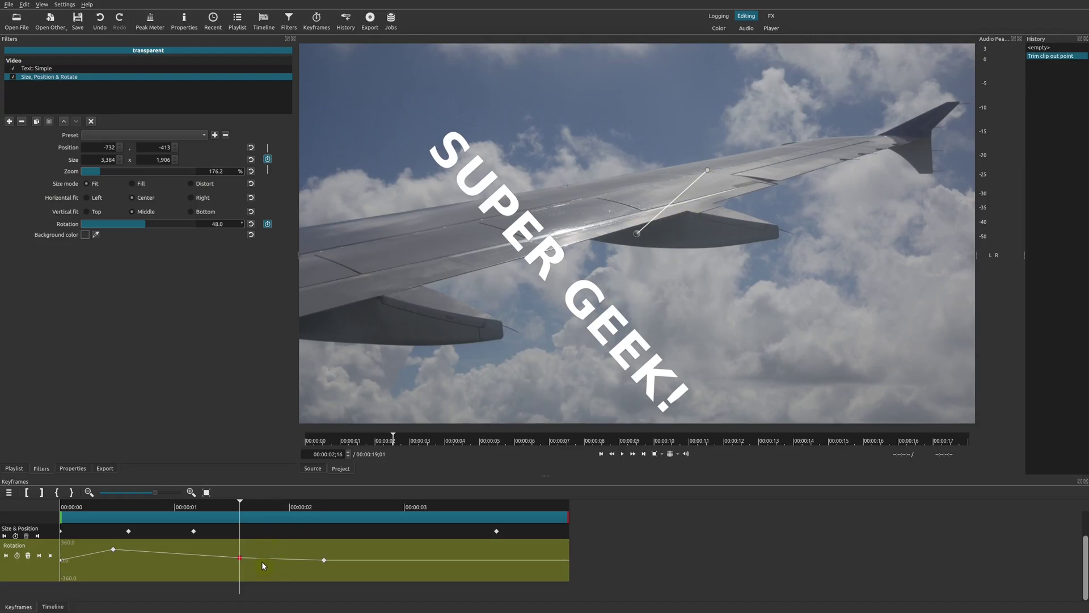
{"action": "left_click", "coordinate": [41, 557]}
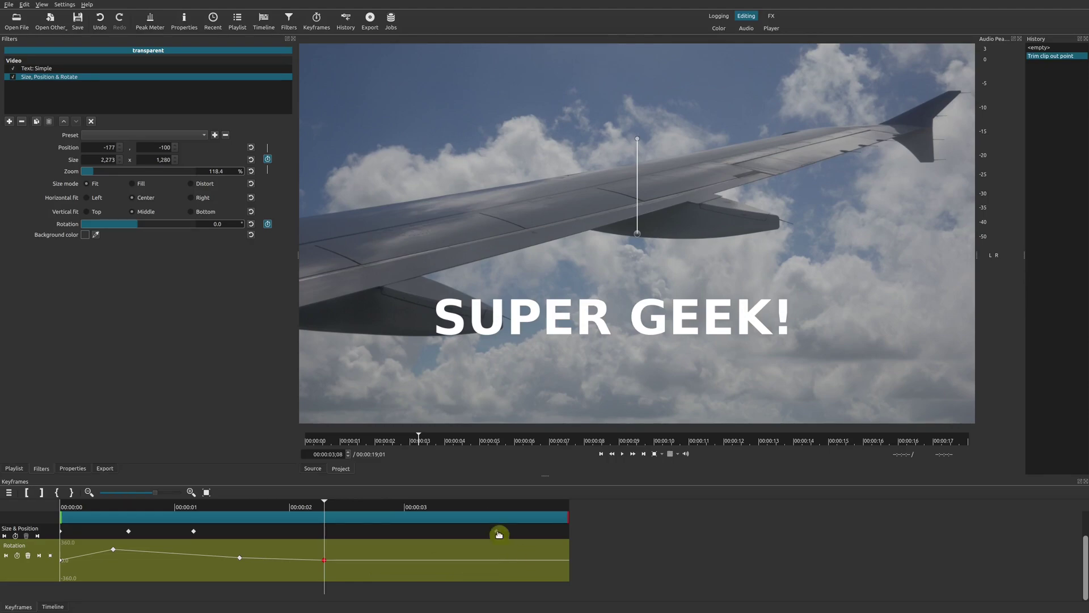
Check the last Size & Position keyframe, return to the Timeline, and play from about one second.
{"action": "left_click", "coordinate": [494, 507]}
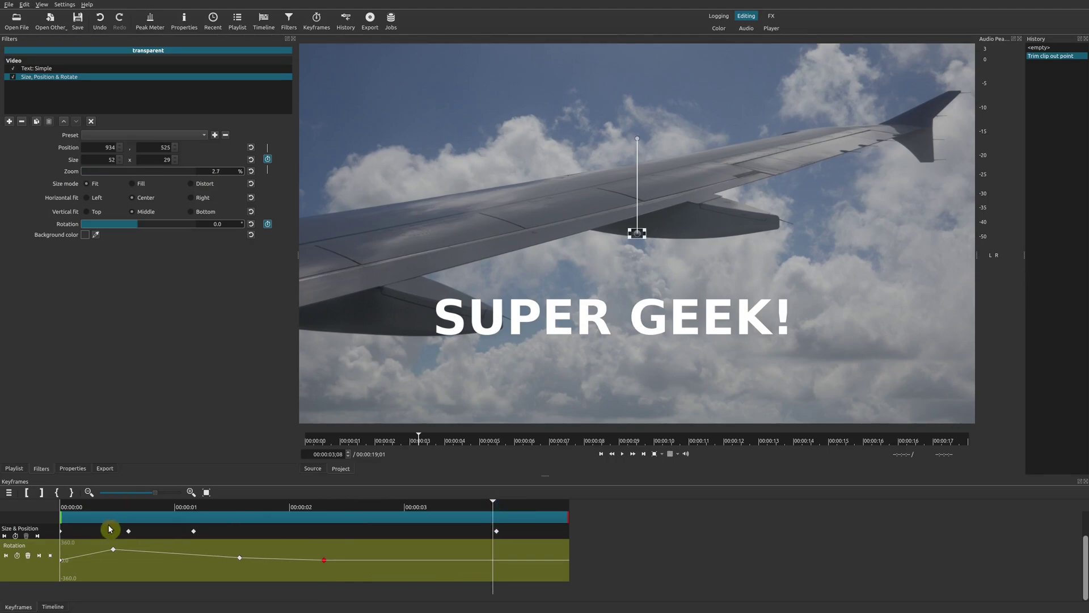
{"action": "left_click", "coordinate": [38, 536]}
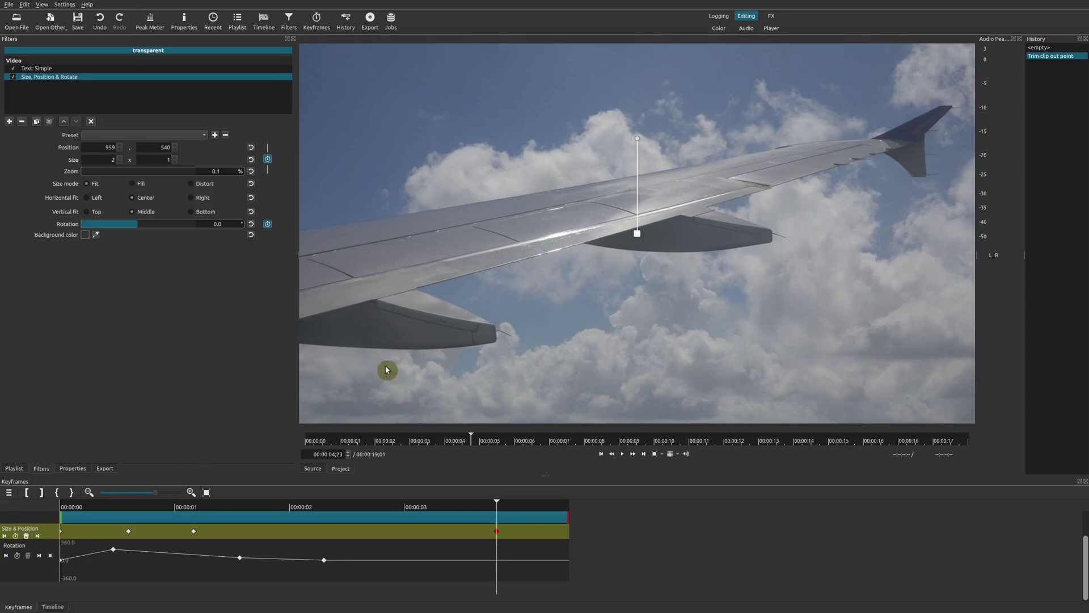
{"action": "left_click_drag", "start_coordinate": [411, 511], "coordinate": [510, 531]}
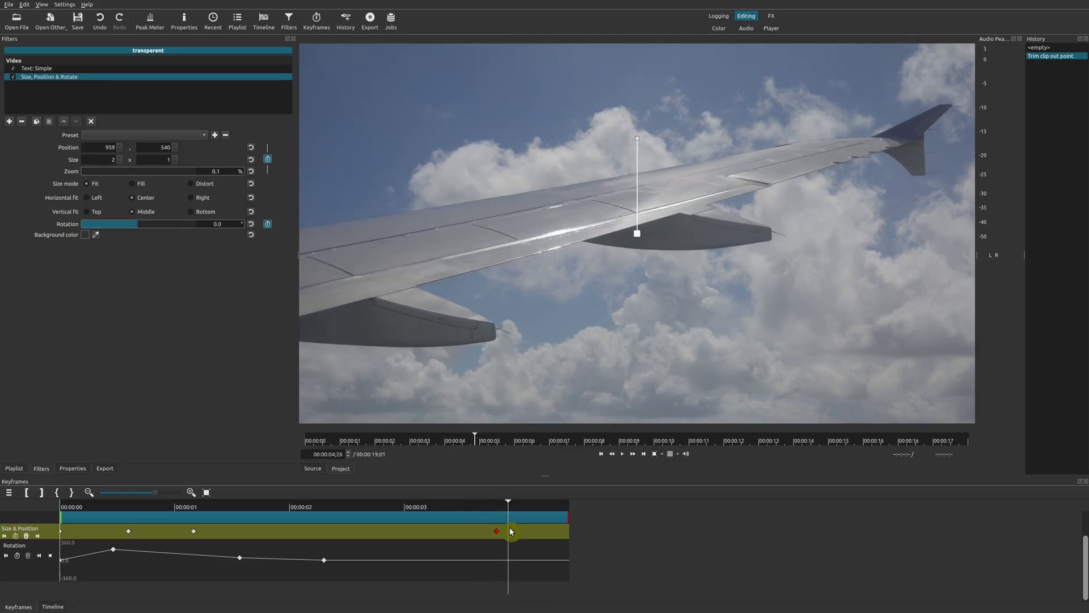
{"action": "left_click", "coordinate": [52, 606]}
{"action": "left_click", "coordinate": [240, 509]}
{"action": "key", "text": "space"}
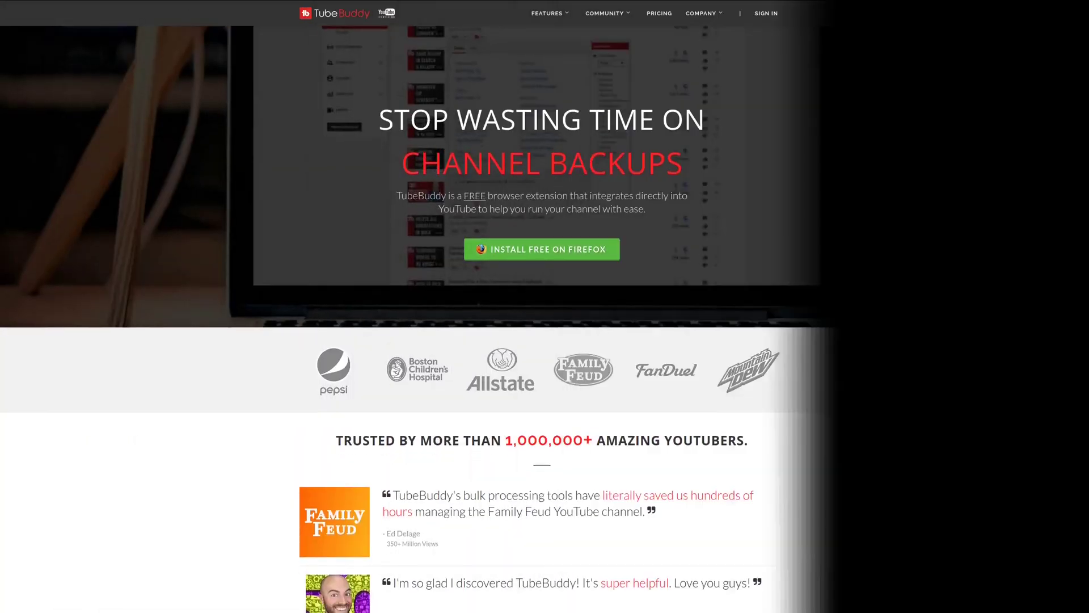
Scroll the TubeBuddy homepage past the testimonials to the 'Work within YouTube' section.
{"action": "scroll", "coordinate": [545, 306], "scroll_direction": "down", "scroll_amount": 3}
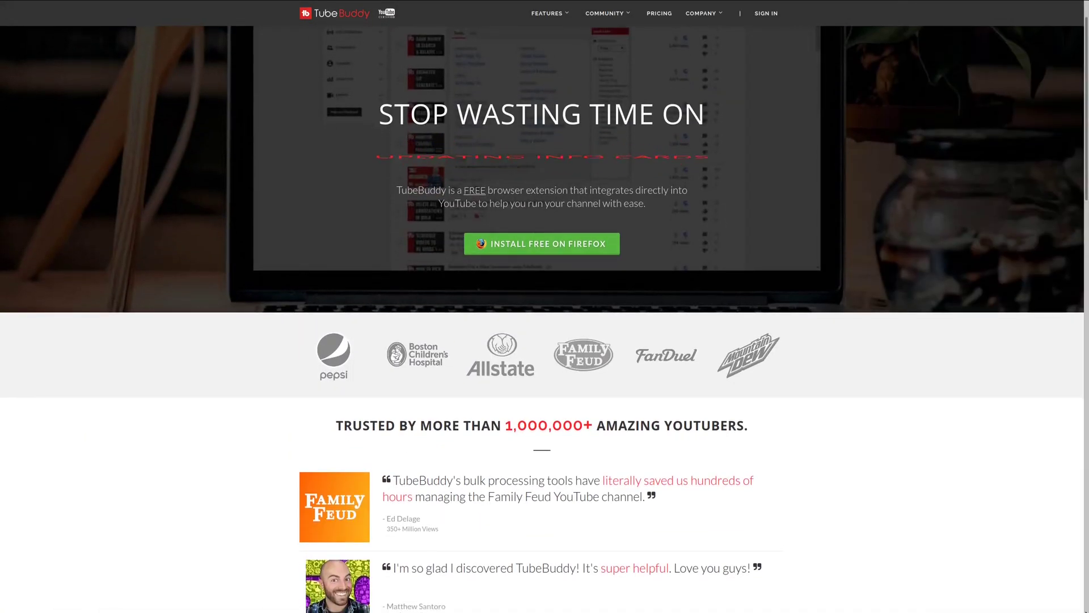
{"action": "scroll", "coordinate": [545, 306], "scroll_direction": "down", "scroll_amount": 3}
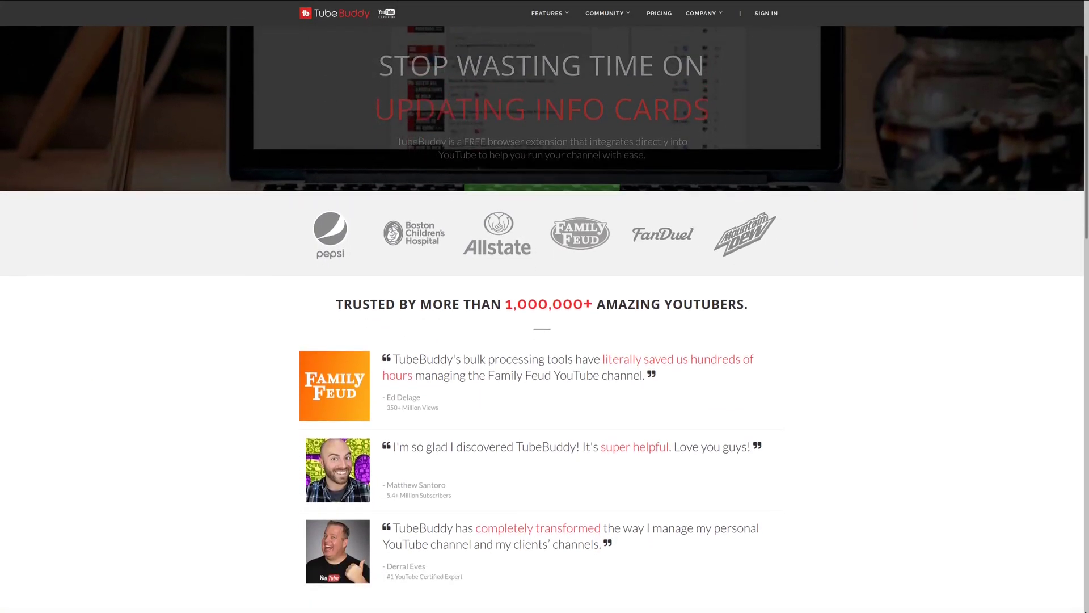
{"action": "scroll", "coordinate": [545, 307], "scroll_direction": "down", "scroll_amount": 3}
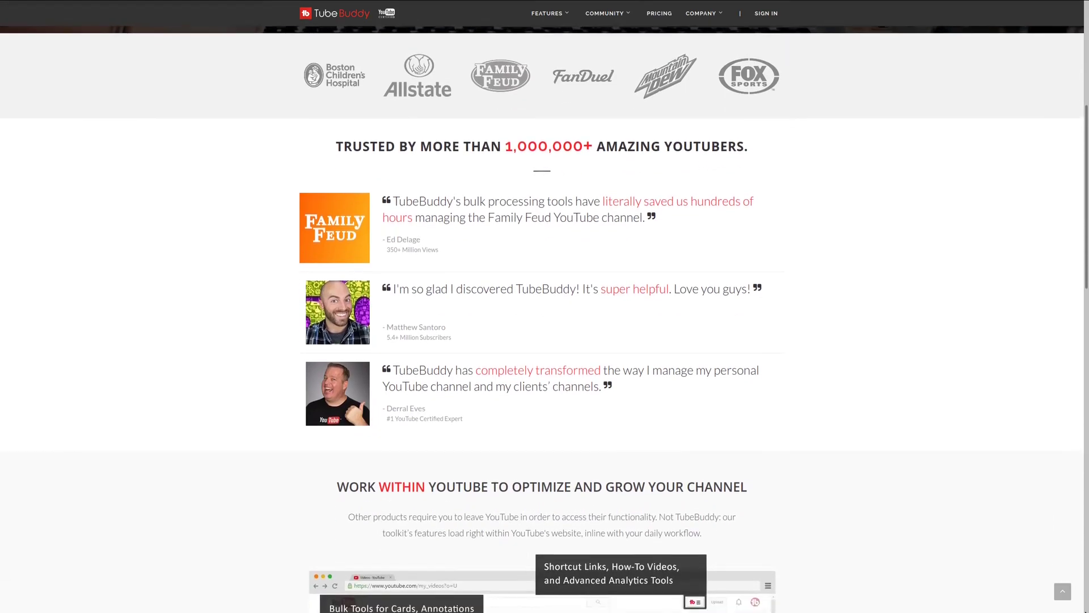
{"action": "scroll", "coordinate": [544, 306], "scroll_direction": "down", "scroll_amount": 3}
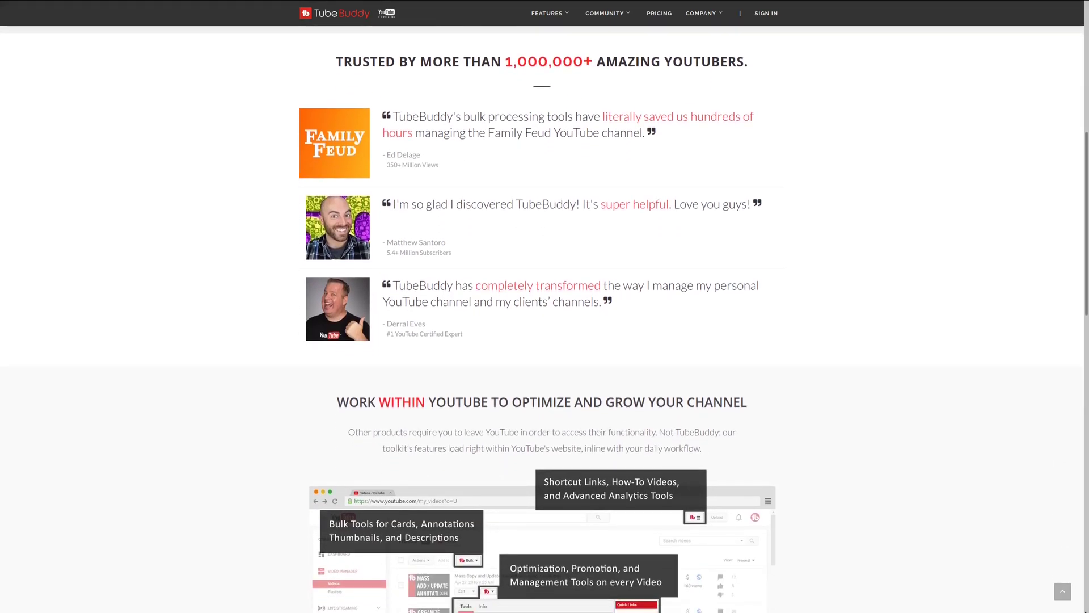
{"action": "scroll", "coordinate": [545, 306], "scroll_direction": "down", "scroll_amount": 2}
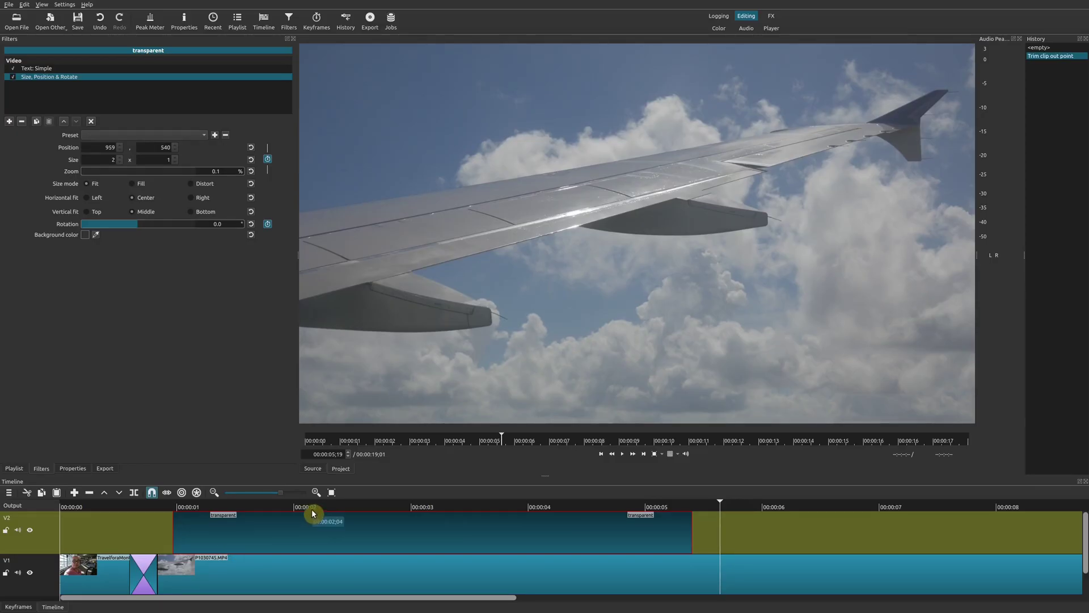
At about two seconds, temporarily disable the Size, Position & Rotate filter.
{"action": "left_click", "coordinate": [309, 506]}
{"action": "left_click", "coordinate": [19, 607]}
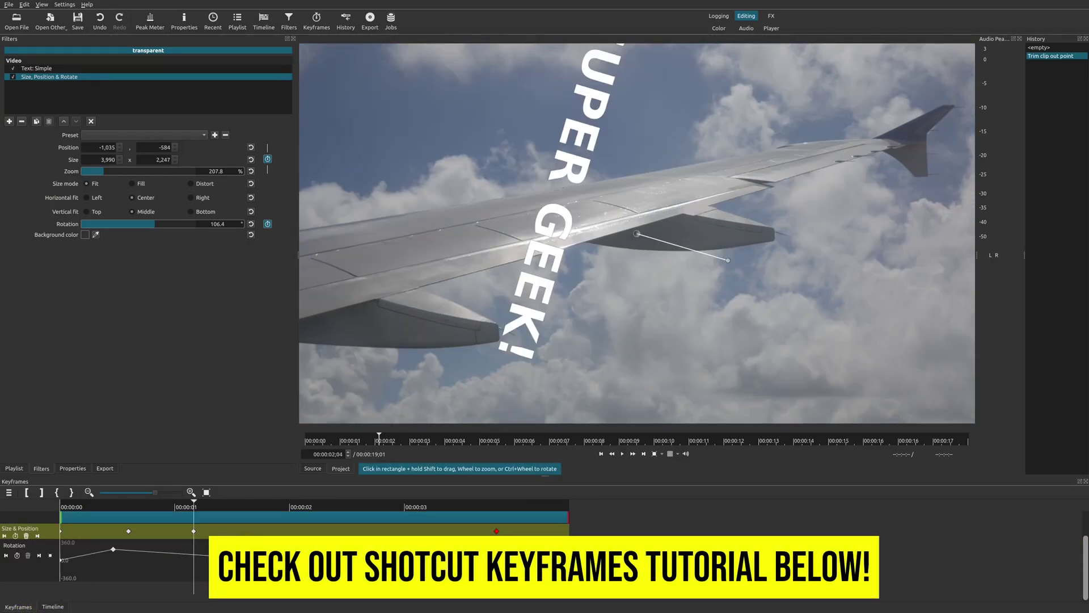
{"action": "left_click", "coordinate": [52, 607]}
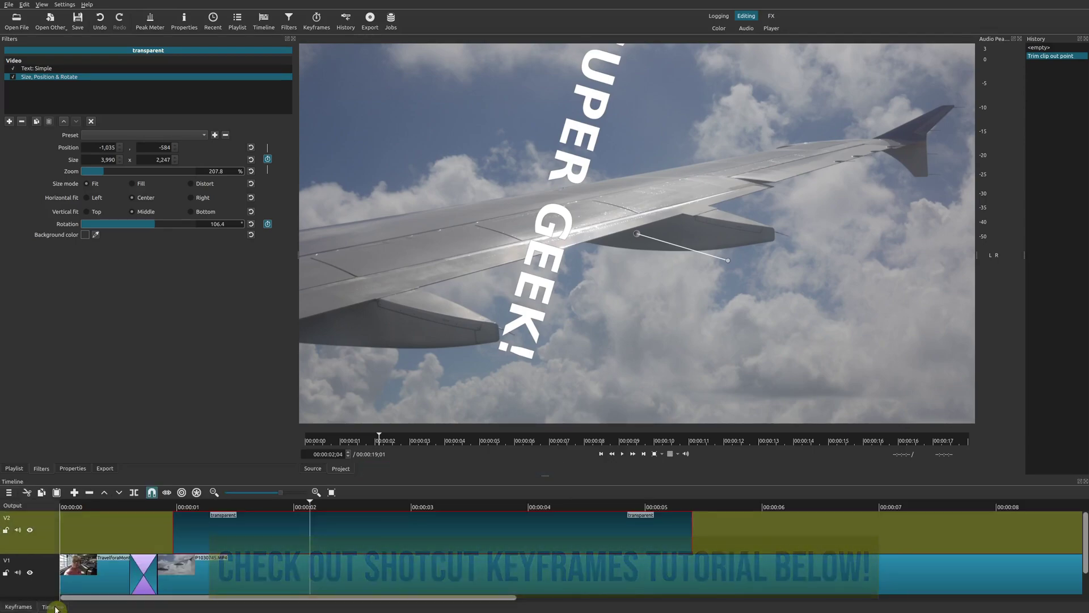
{"action": "left_click", "coordinate": [55, 70]}
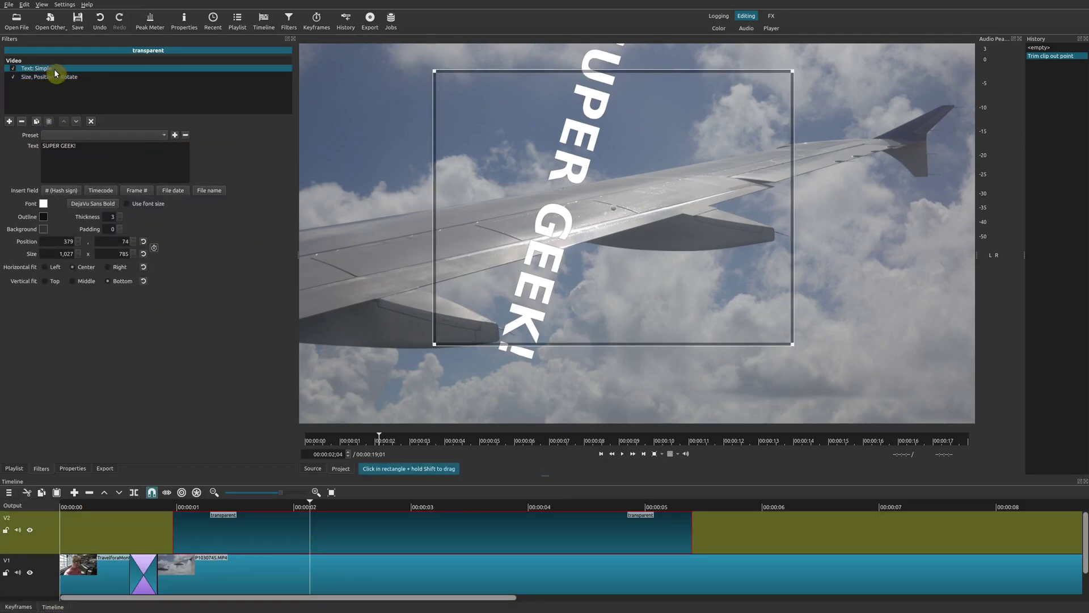
{"action": "left_click", "coordinate": [12, 78]}
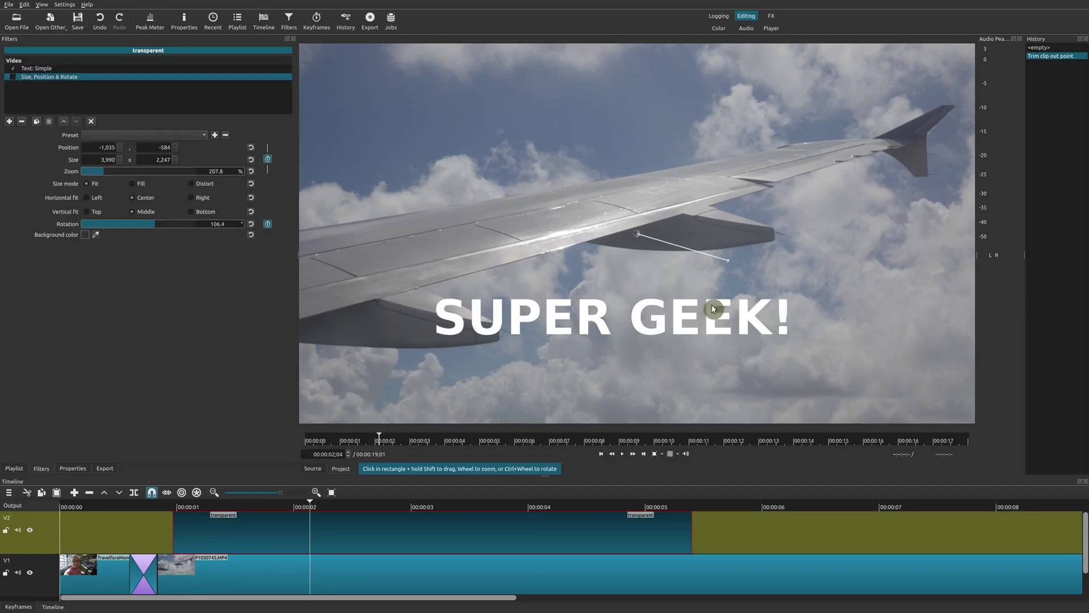
{"action": "left_click", "coordinate": [112, 172]}
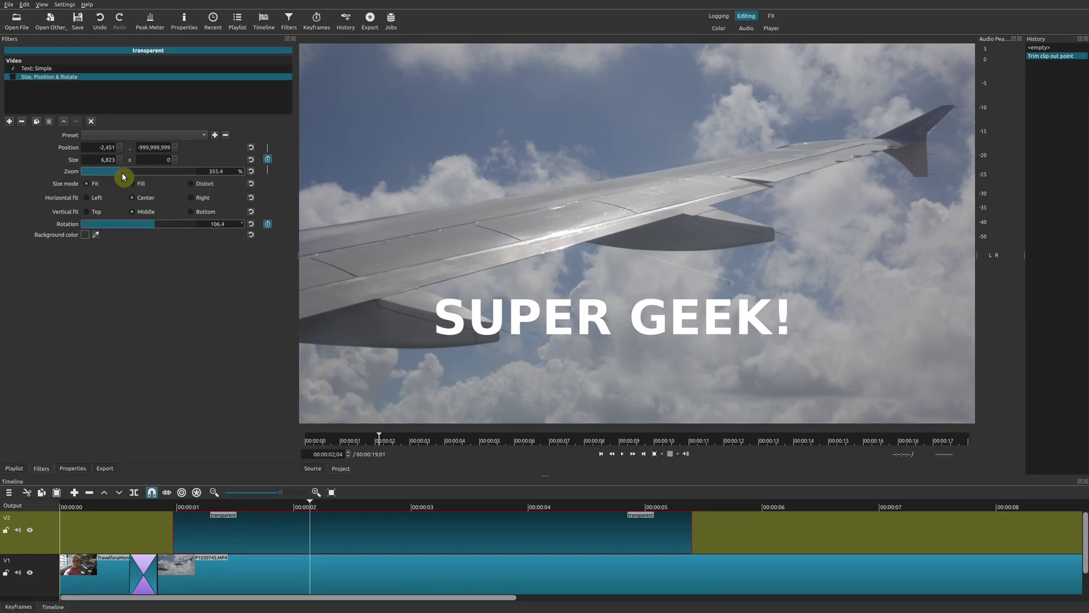
Enlarge the Text: Simple box to 2059 by 942 and raise it higher in the frame.
{"action": "left_click", "coordinate": [88, 69]}
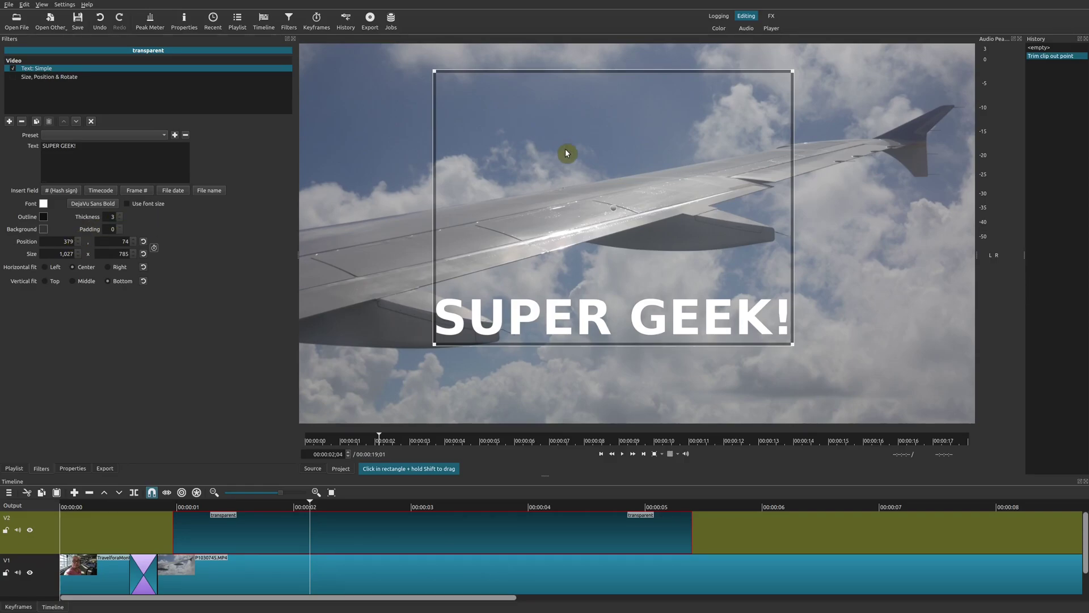
{"action": "left_click_drag", "start_coordinate": [792, 71], "coordinate": [1004, 57]}
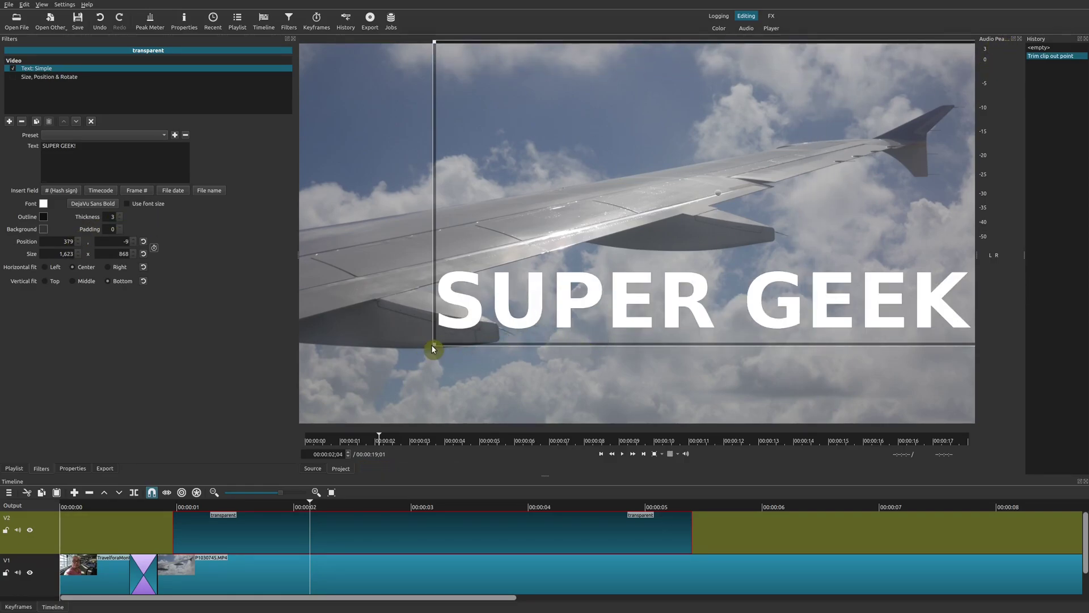
{"action": "left_click_drag", "start_coordinate": [436, 346], "coordinate": [278, 376]}
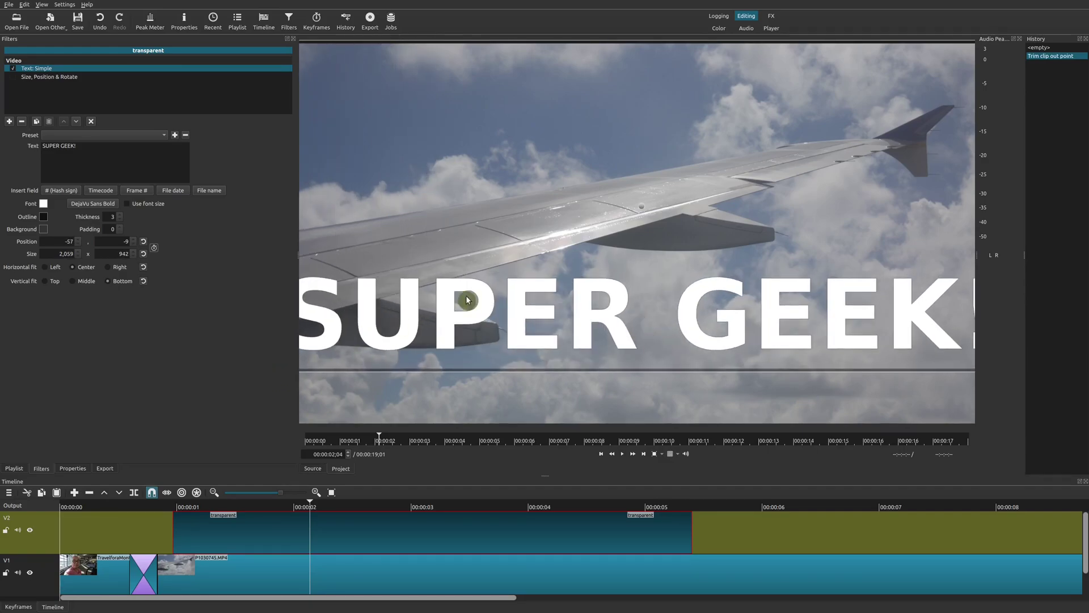
{"action": "left_click_drag", "start_coordinate": [645, 207], "coordinate": [661, 108]}
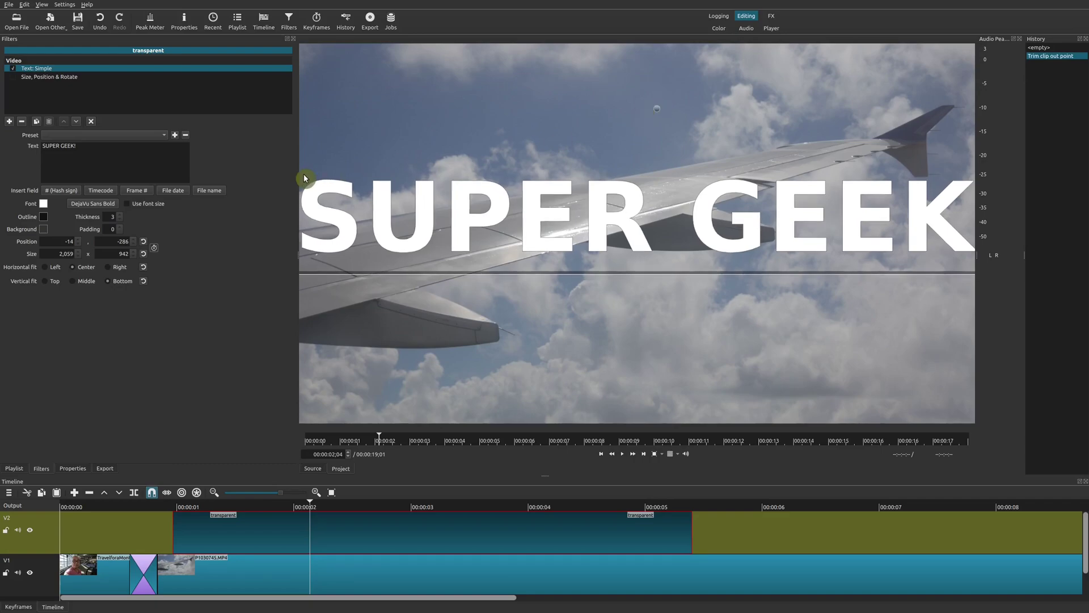
Re-enable Size, Position & Rotate and play back the rotating title.
{"action": "left_click", "coordinate": [66, 78]}
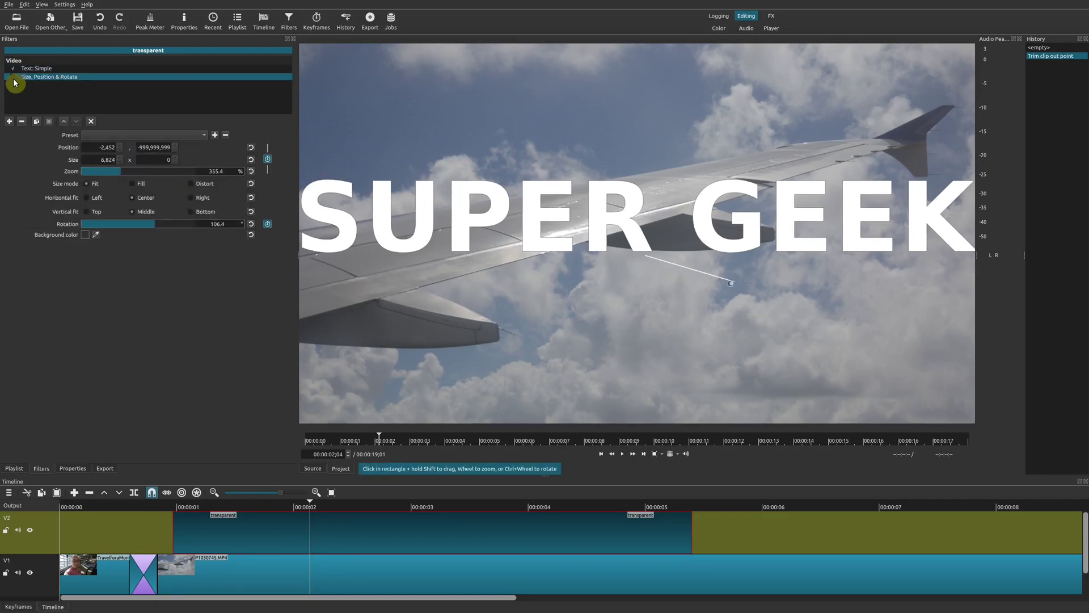
{"action": "left_click", "coordinate": [13, 78]}
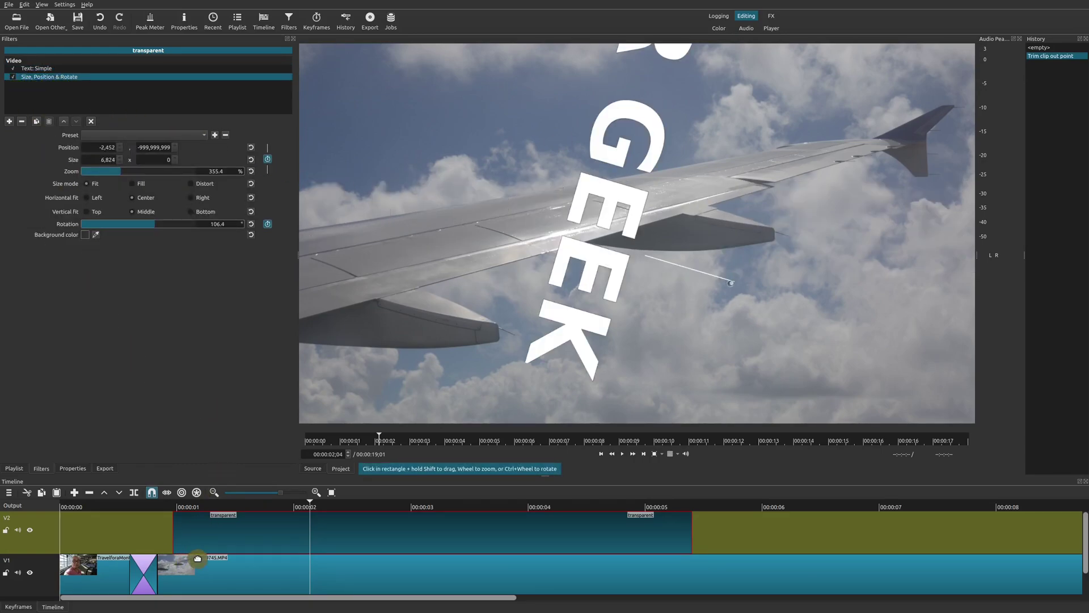
{"action": "key", "text": "space"}
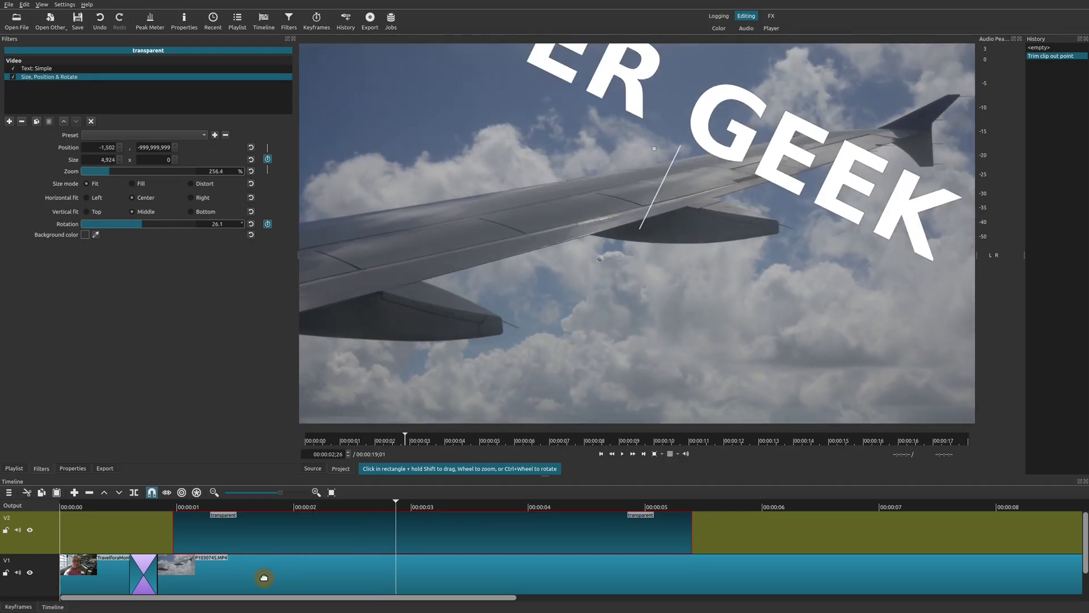
{"action": "key", "text": "Down"}
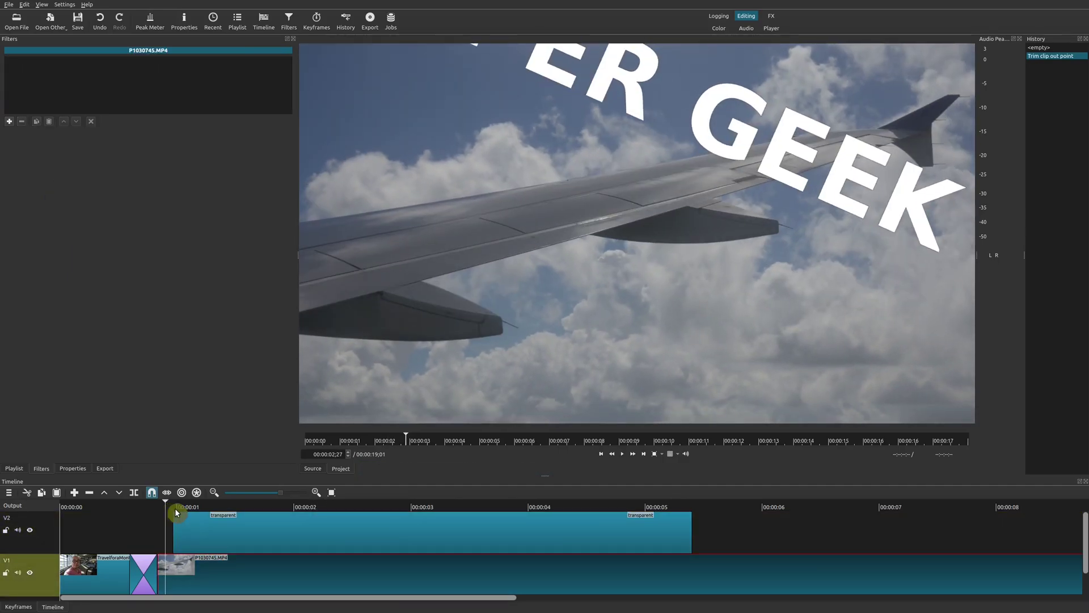
{"action": "left_click", "coordinate": [178, 514]}
{"action": "key", "text": "space"}
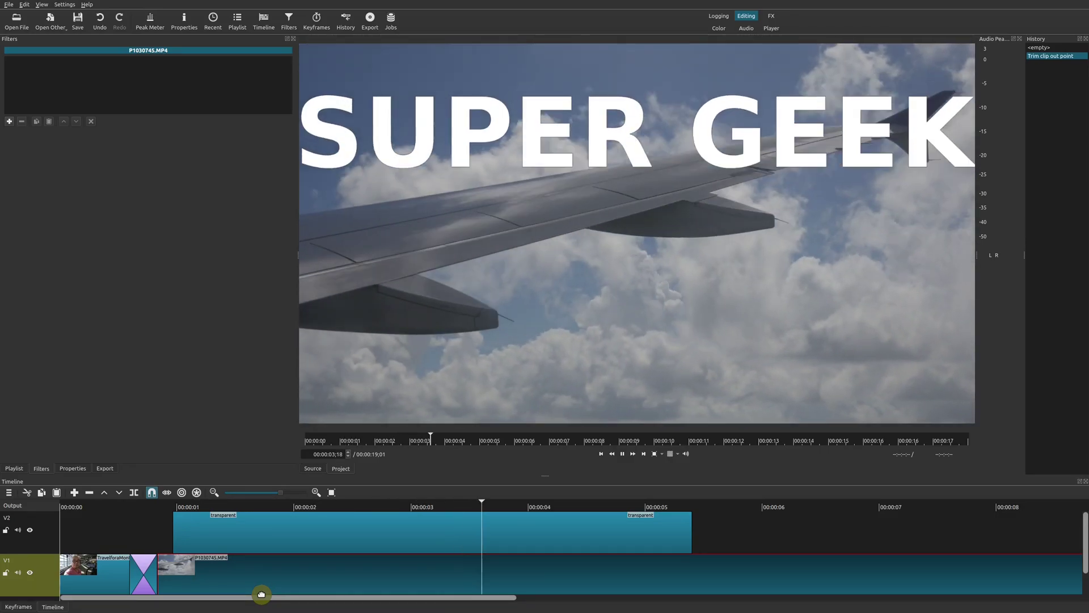
{"action": "key", "text": "space"}
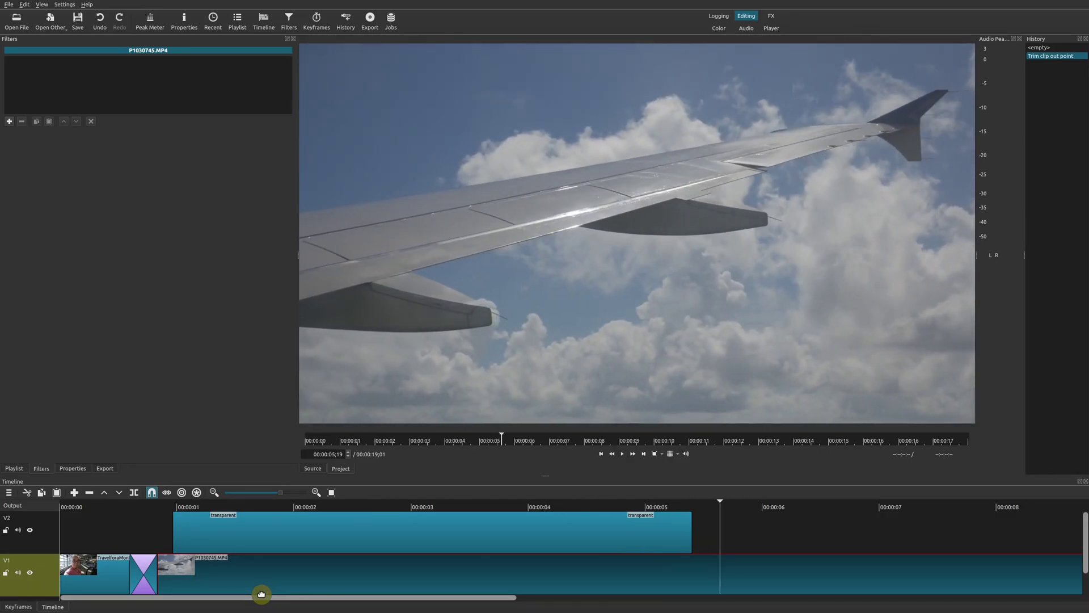
{"action": "left_click", "coordinate": [334, 507]}
{"action": "left_click", "coordinate": [269, 535]}
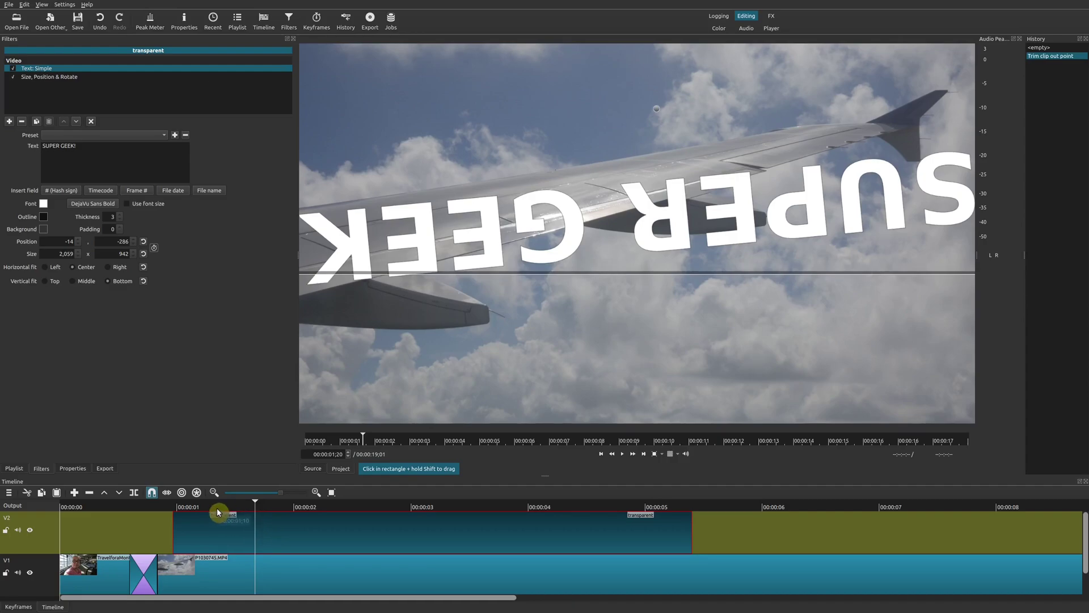
{"action": "left_click_drag", "start_coordinate": [217, 508], "coordinate": [192, 508]}
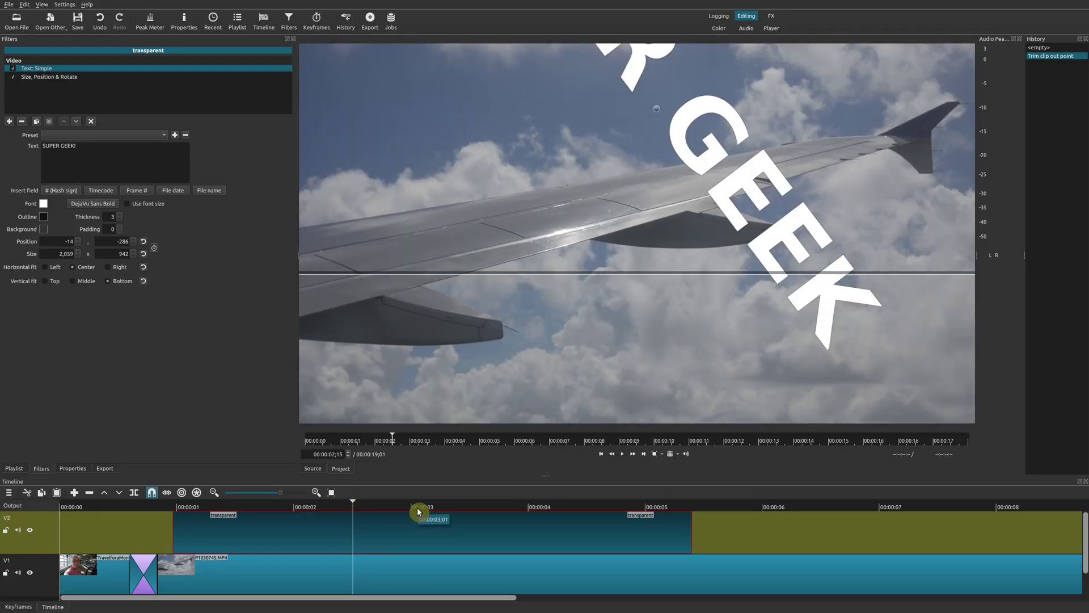
{"action": "left_click", "coordinate": [418, 510]}
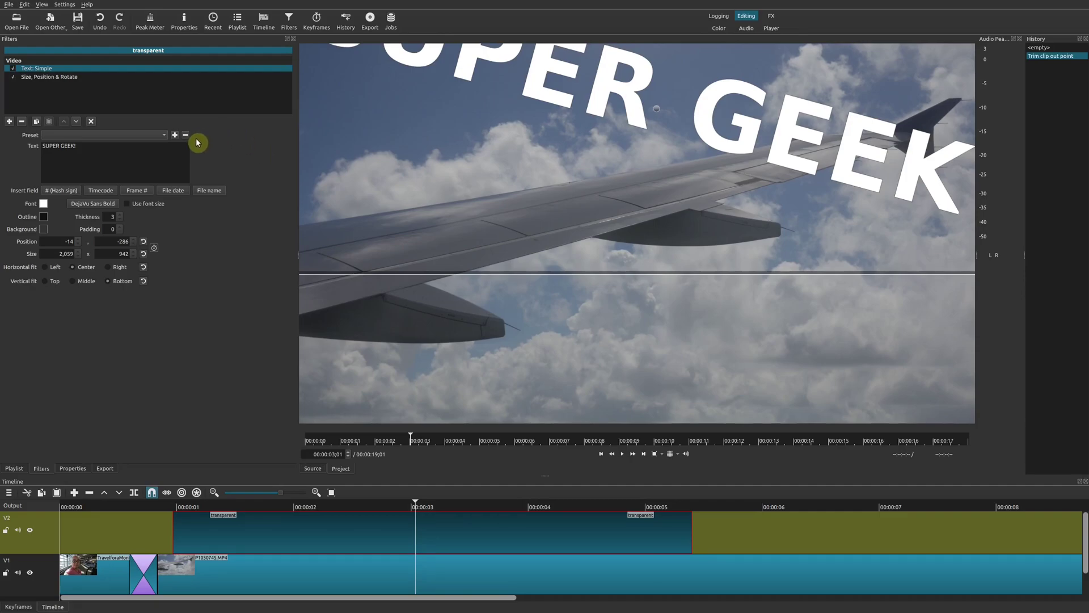
{"action": "left_click", "coordinate": [61, 79]}
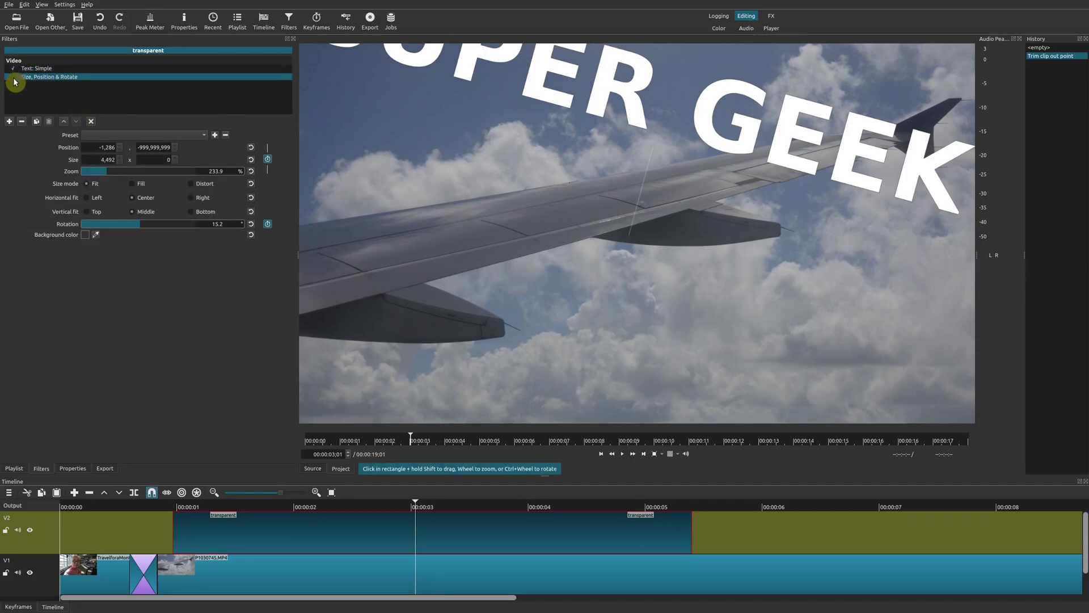
{"action": "left_click", "coordinate": [14, 79]}
{"action": "left_click", "coordinate": [47, 69]}
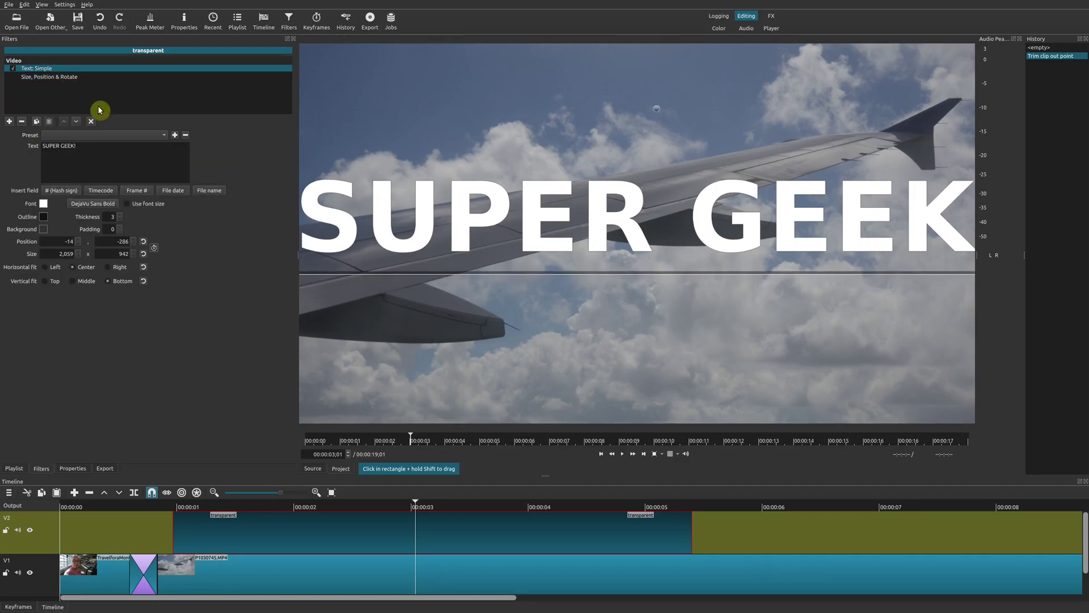
{"action": "left_click", "coordinate": [34, 77]}
{"action": "left_click", "coordinate": [13, 77]}
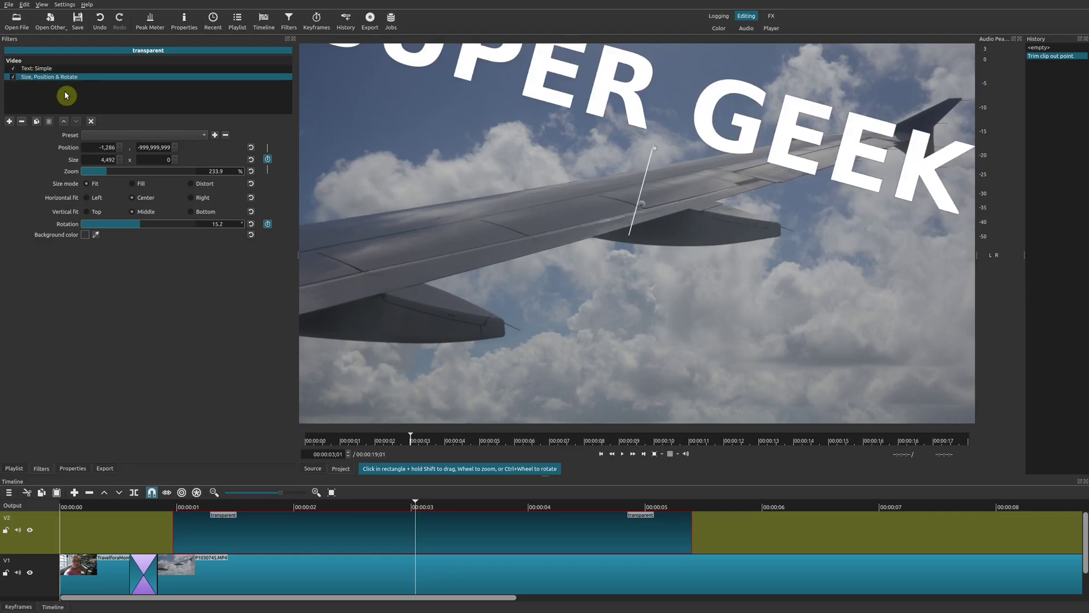
{"action": "left_click", "coordinate": [320, 514]}
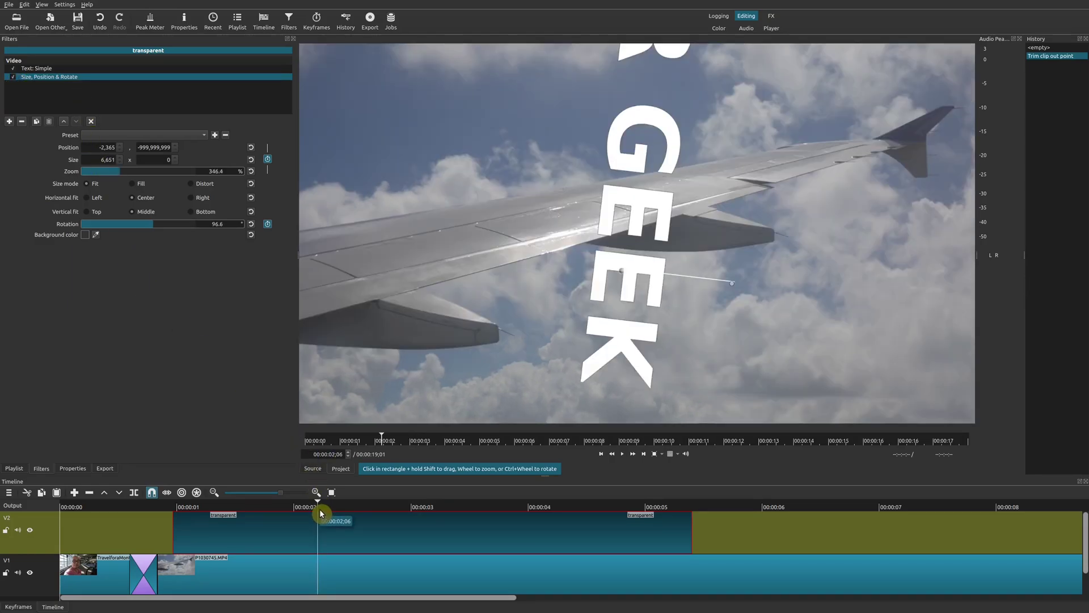
{"action": "left_click_drag", "start_coordinate": [319, 513], "coordinate": [210, 510]}
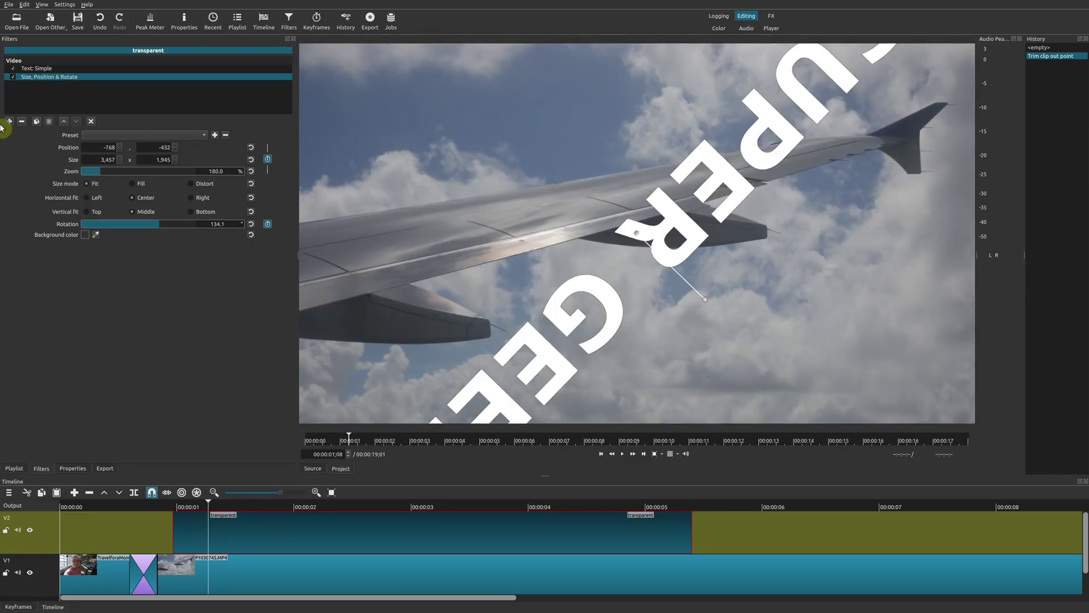
Add the Wave filter (amplitude 1, speed 5) from the Video filter list to the title clip.
{"action": "left_click", "coordinate": [9, 122]}
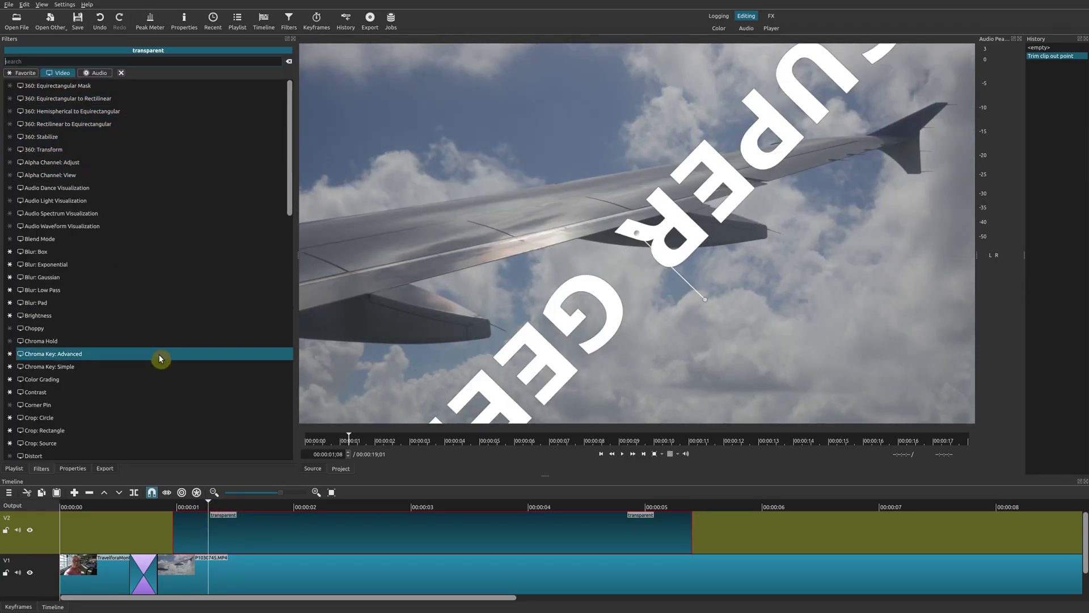
{"action": "scroll", "coordinate": [153, 356], "scroll_direction": "down", "scroll_amount": 10}
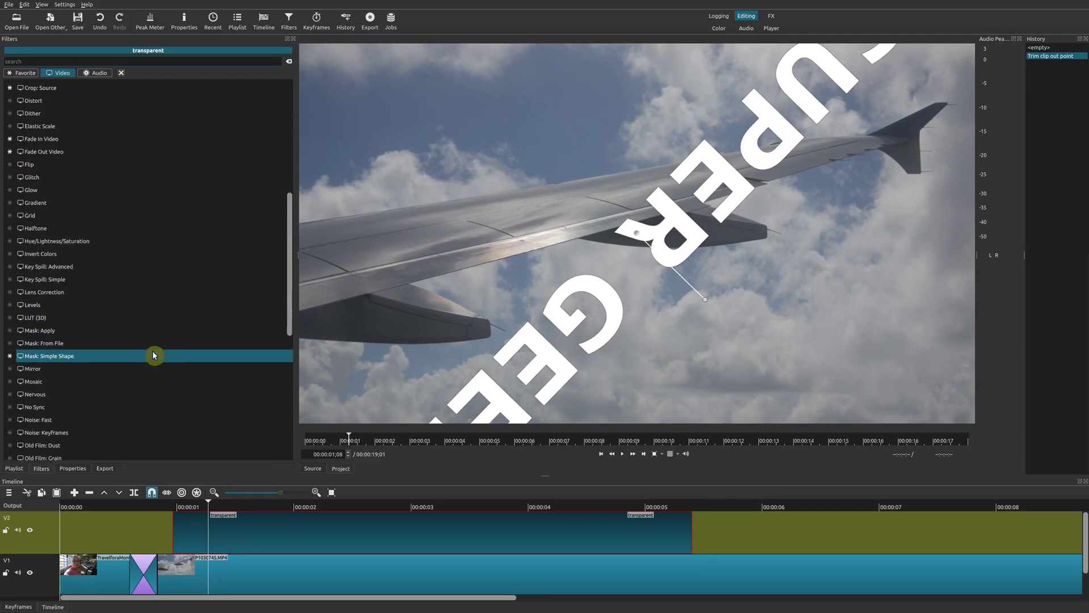
{"action": "scroll", "coordinate": [154, 356], "scroll_direction": "down", "scroll_amount": 7}
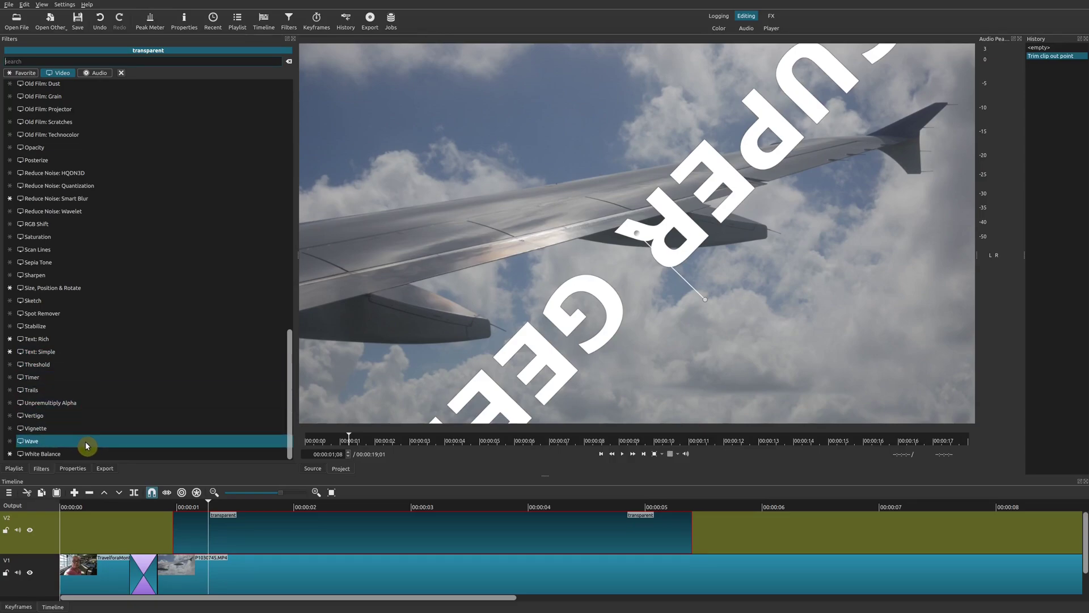
{"action": "left_click", "coordinate": [88, 445]}
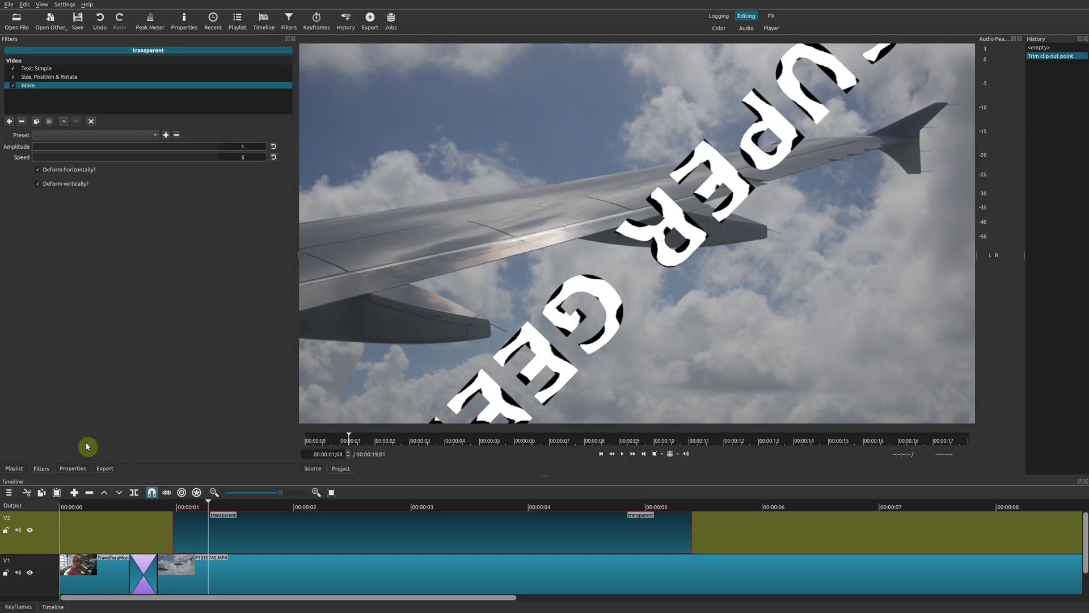
{"action": "left_click", "coordinate": [171, 504]}
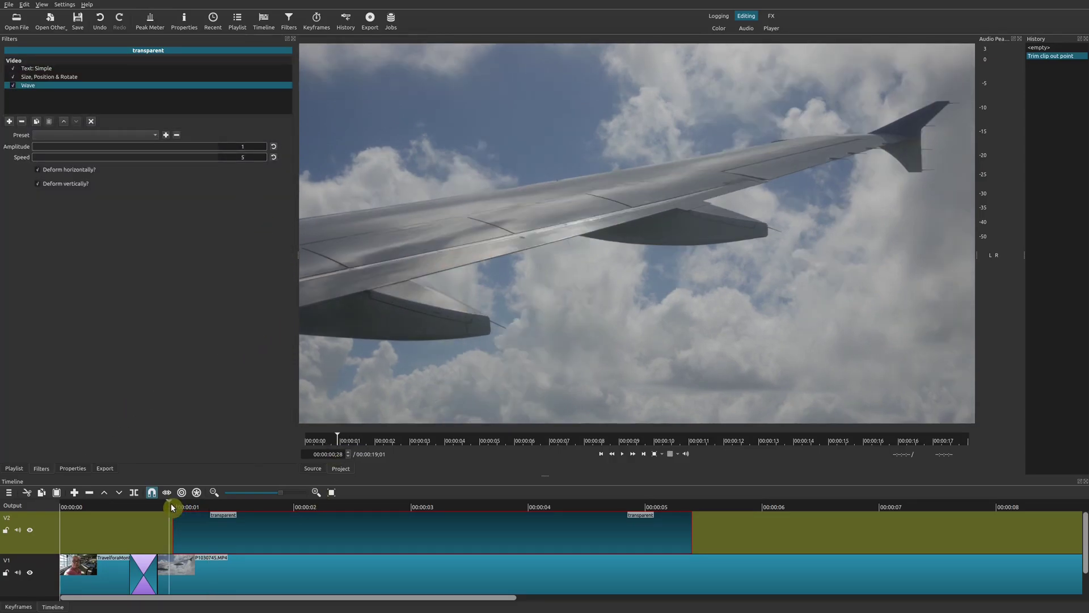
{"action": "left_click", "coordinate": [49, 68]}
{"action": "key", "text": "space"}
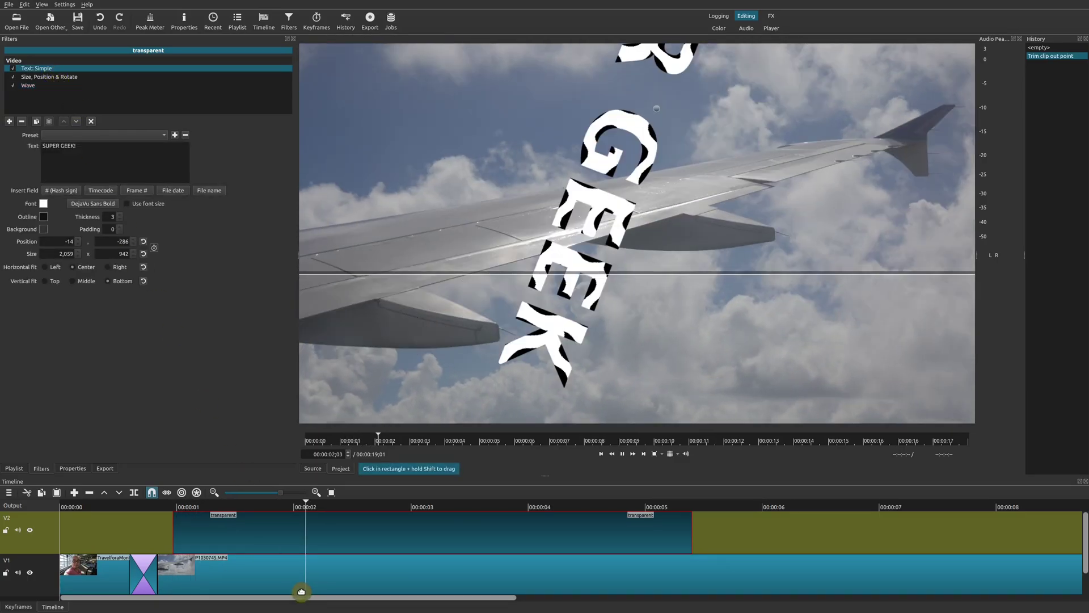
{"action": "key", "text": "space"}
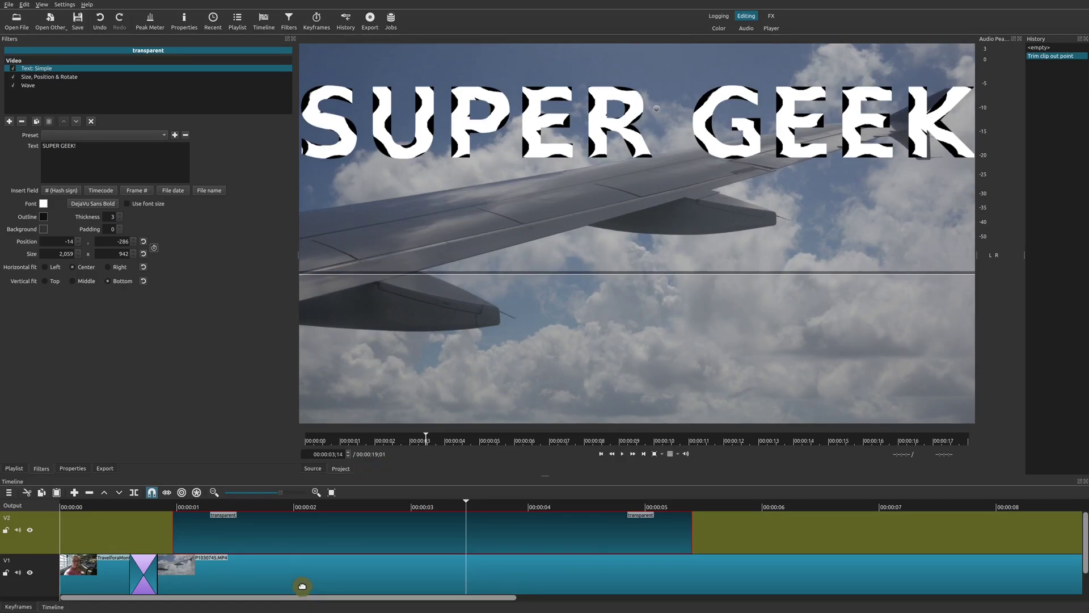
{"action": "left_click", "coordinate": [302, 585]}
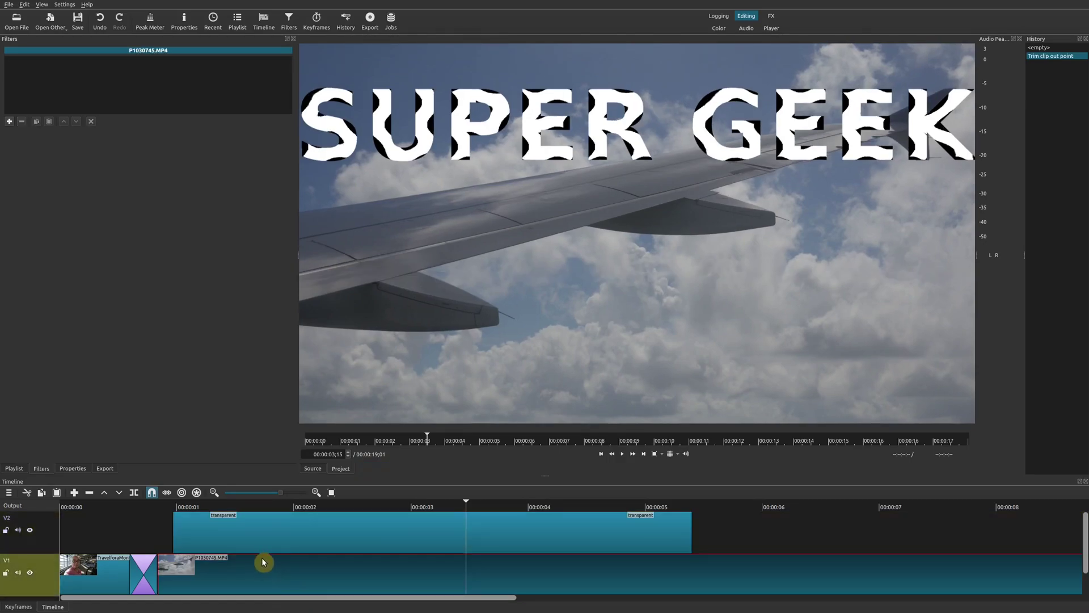
{"action": "left_click", "coordinate": [236, 508]}
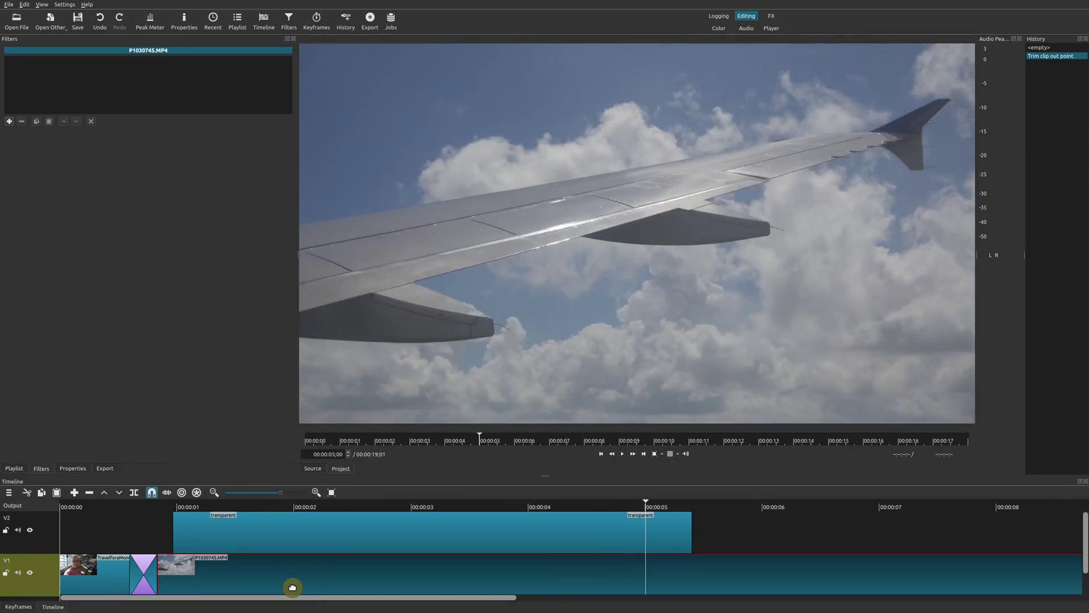
{"action": "left_click", "coordinate": [434, 506]}
{"action": "left_click", "coordinate": [380, 538]}
{"action": "left_click", "coordinate": [337, 506]}
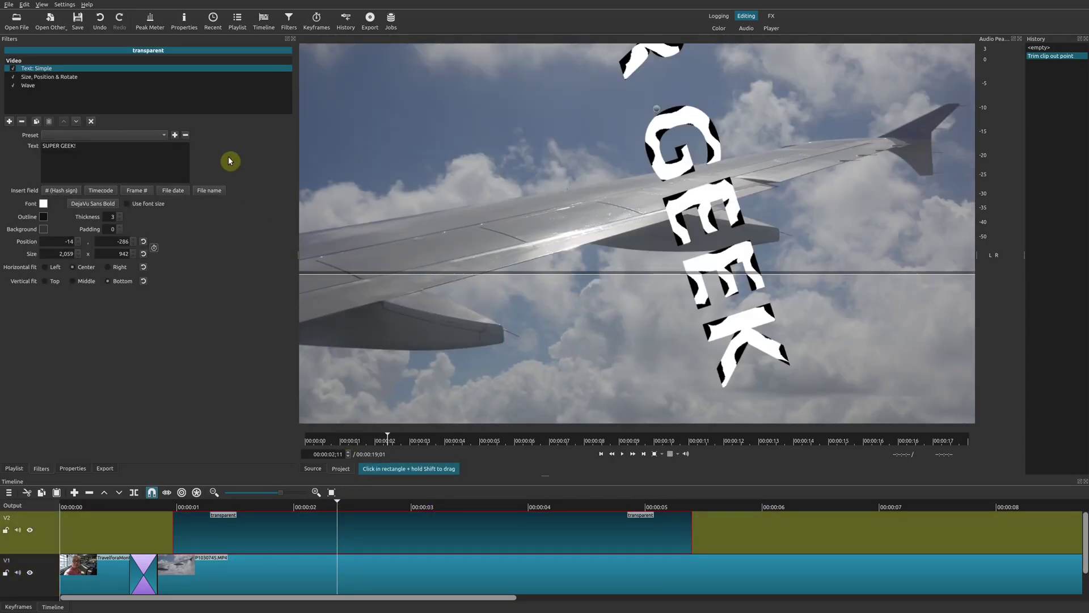
{"action": "left_click", "coordinate": [278, 509]}
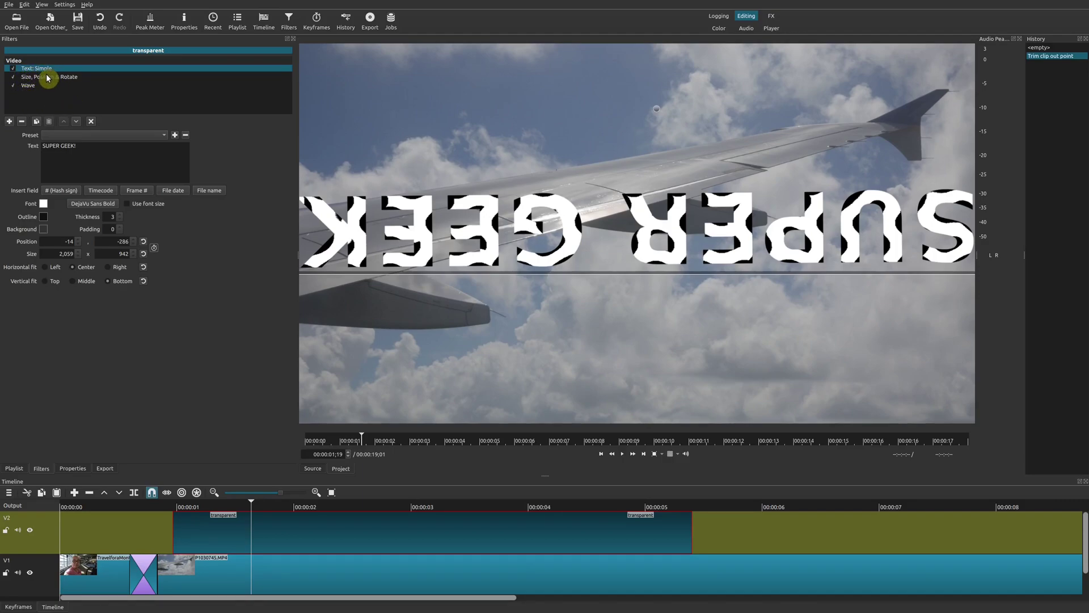
{"action": "left_click", "coordinate": [153, 136]}
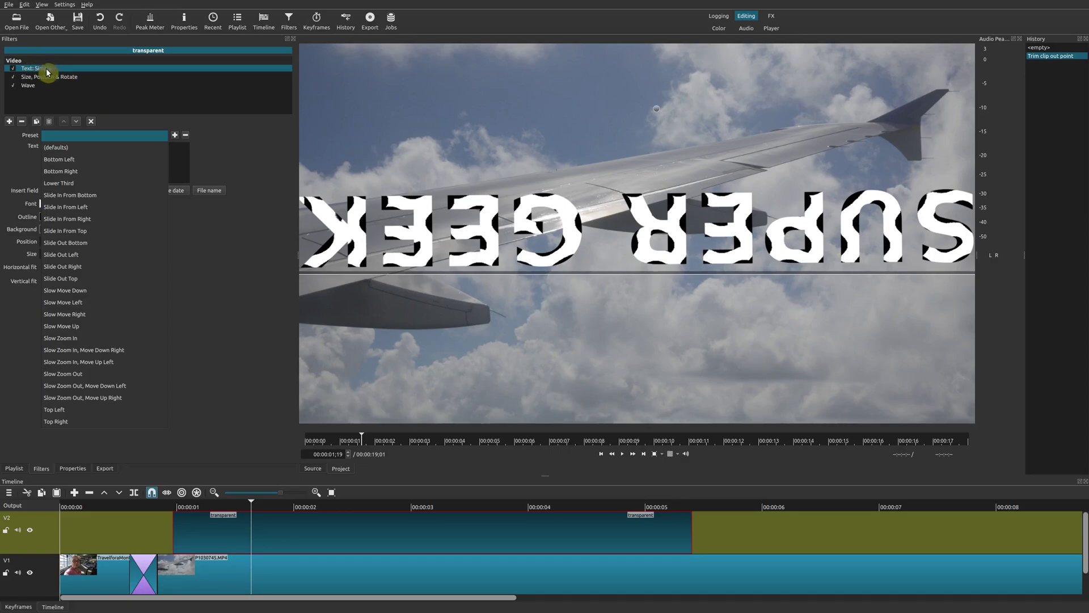
{"action": "left_click", "coordinate": [208, 270]}
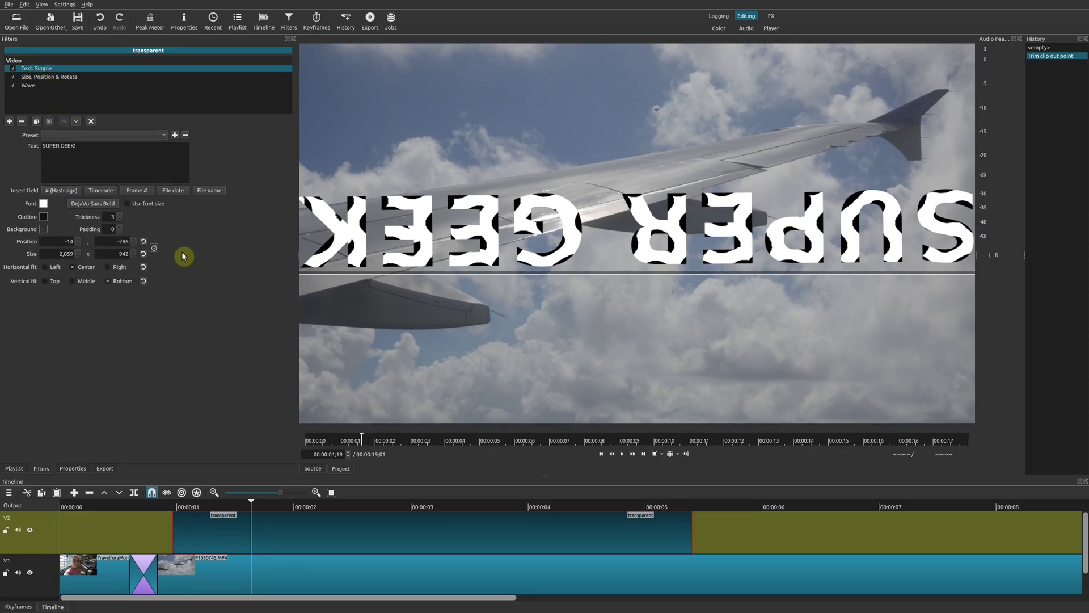
{"action": "left_click", "coordinate": [27, 78]}
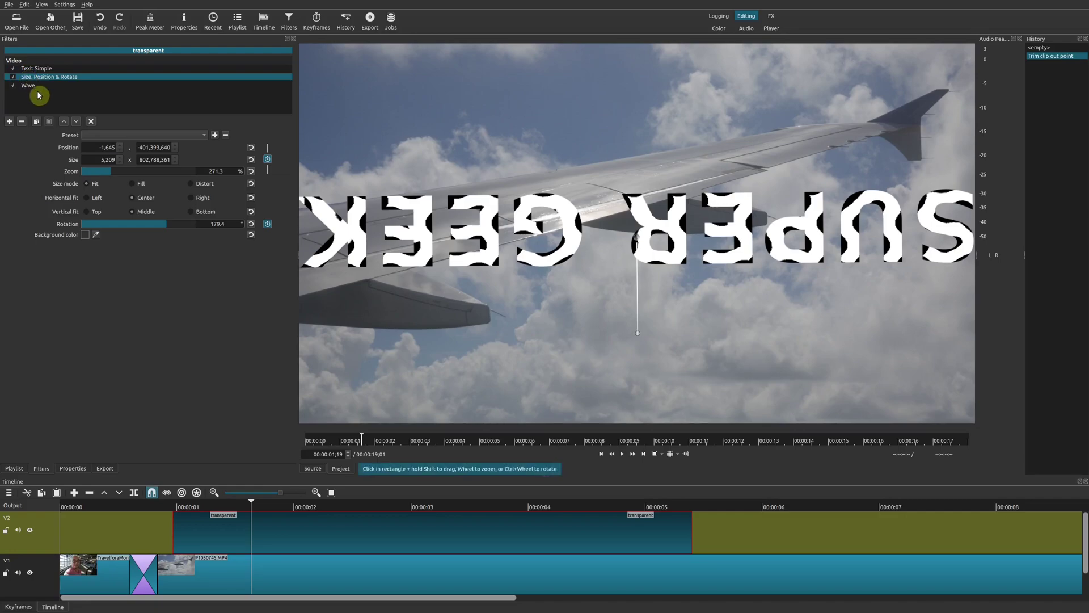
{"action": "left_click", "coordinate": [32, 86]}
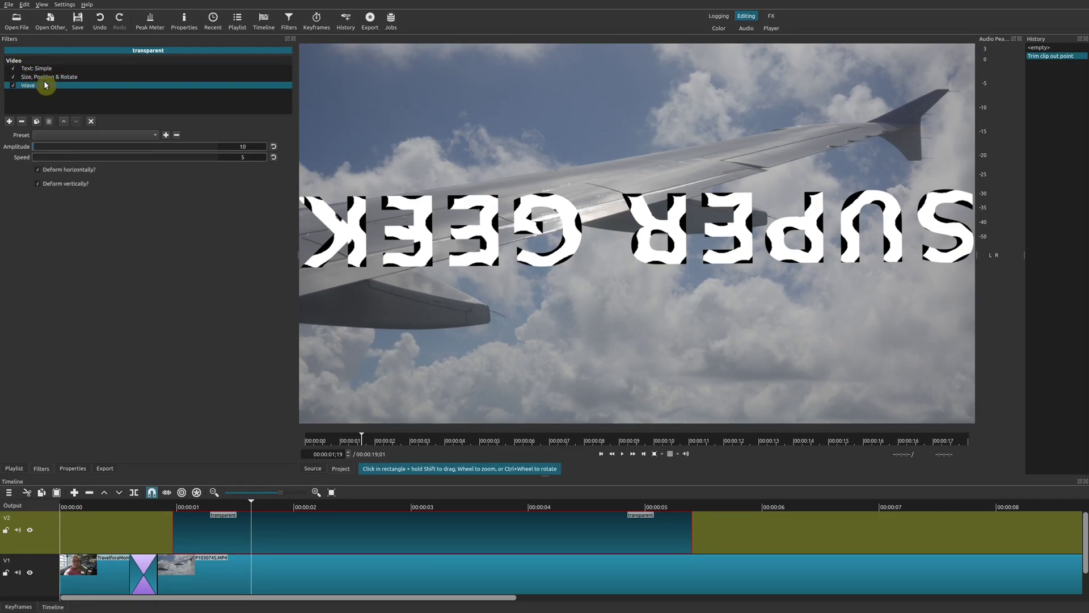
{"action": "left_click", "coordinate": [39, 68]}
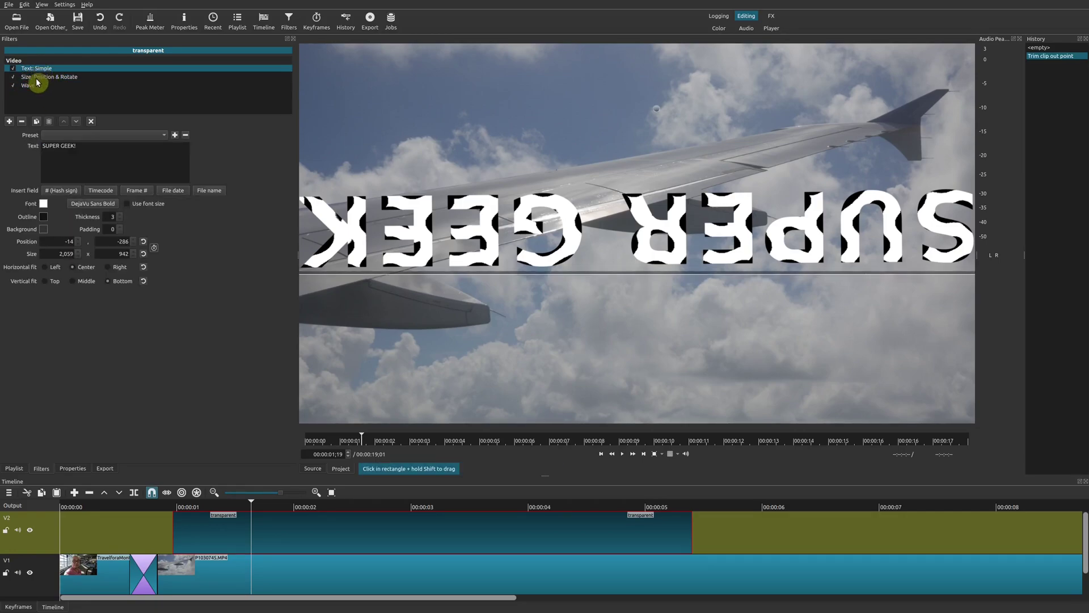
{"action": "left_click", "coordinate": [35, 78]}
{"action": "left_click", "coordinate": [34, 86]}
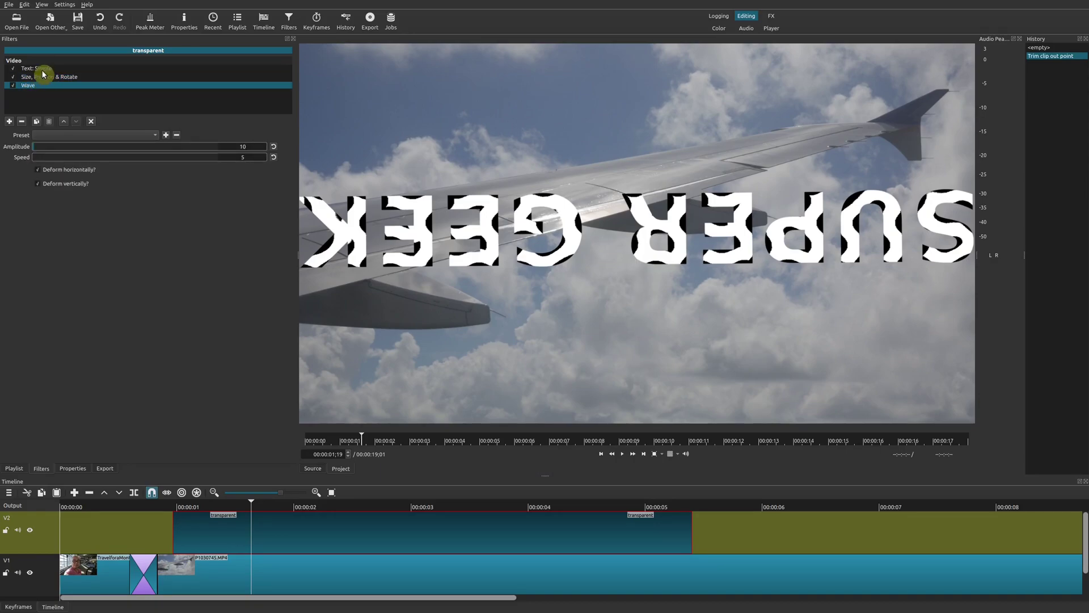
{"action": "left_click", "coordinate": [32, 77]}
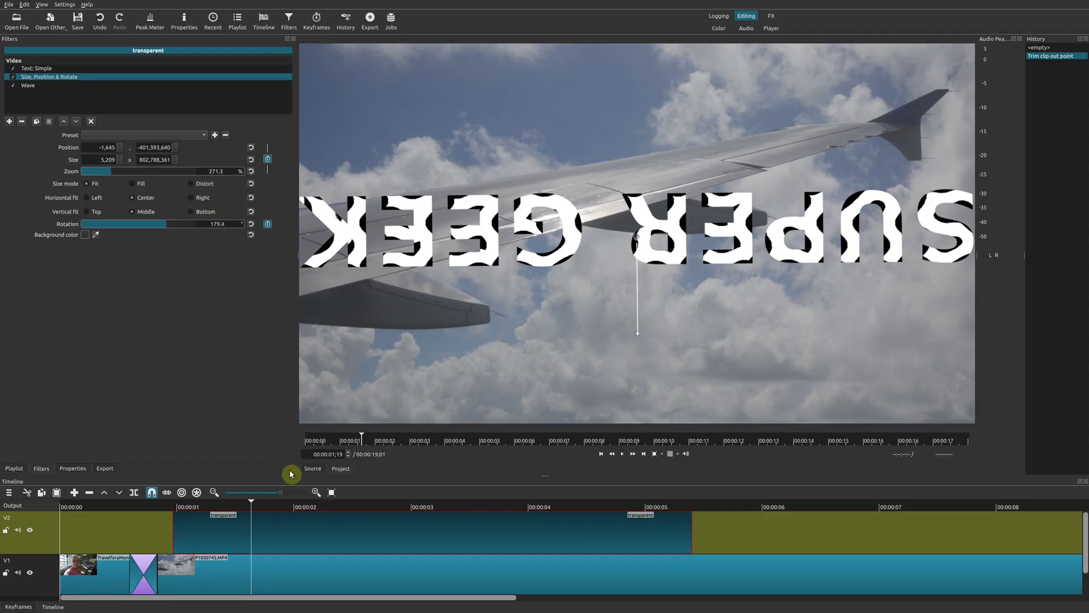
{"action": "left_click", "coordinate": [272, 510]}
{"action": "key", "text": "space"}
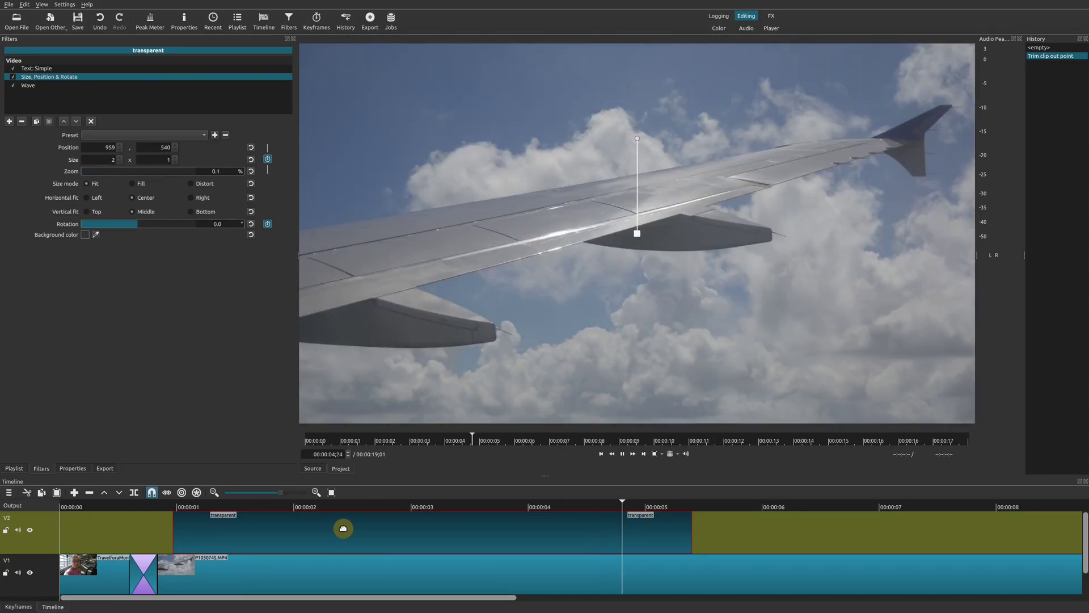
{"action": "key", "text": "space"}
{"action": "left_click", "coordinate": [471, 509]}
{"action": "left_click", "coordinate": [360, 511]}
{"action": "left_click", "coordinate": [294, 509]}
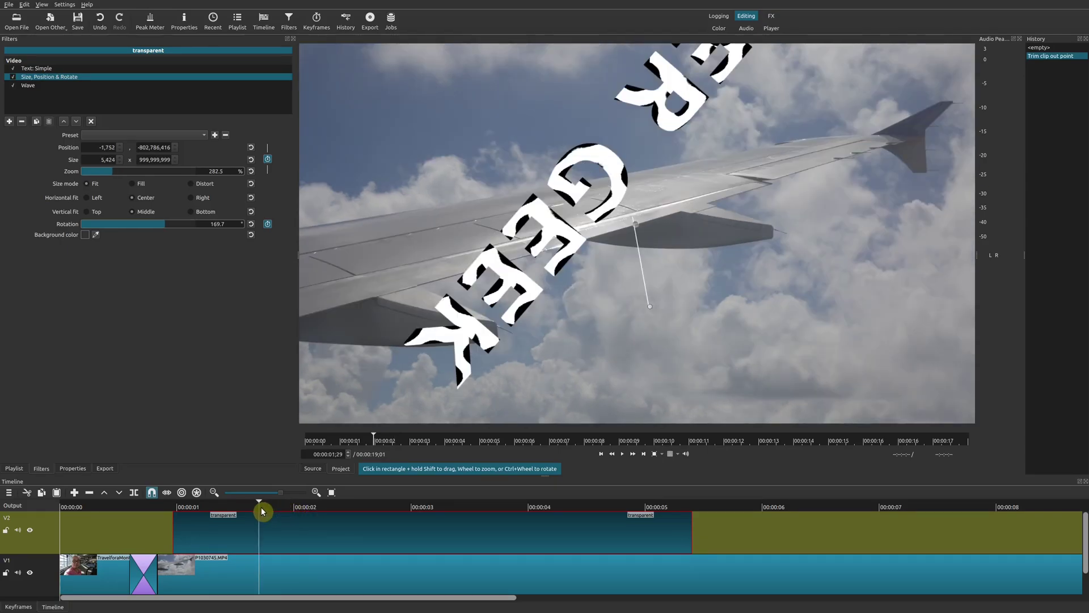
{"action": "left_click", "coordinate": [237, 510]}
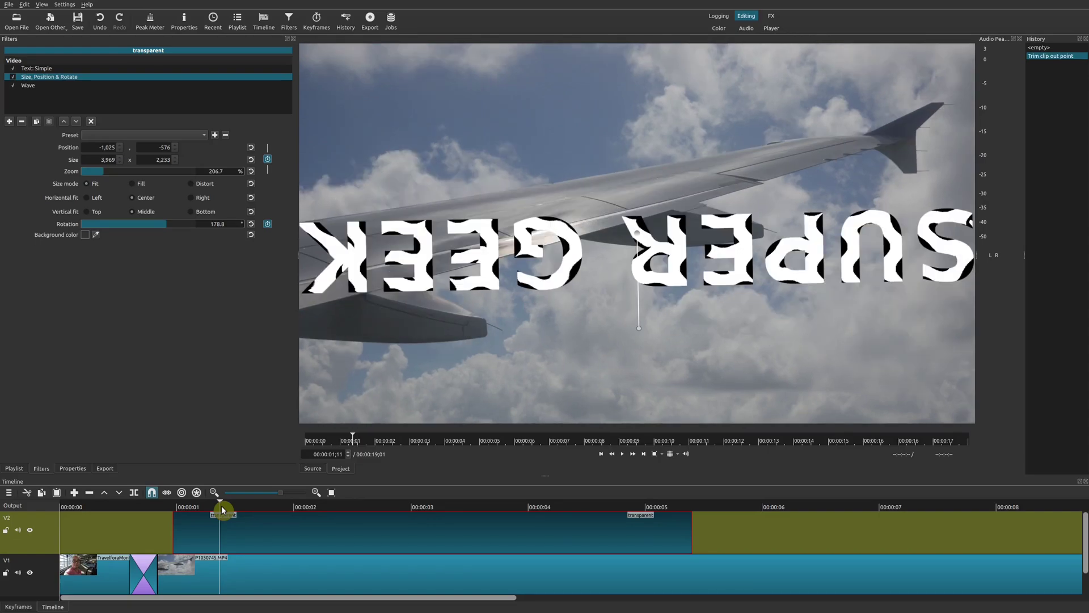
{"action": "key", "text": "space"}
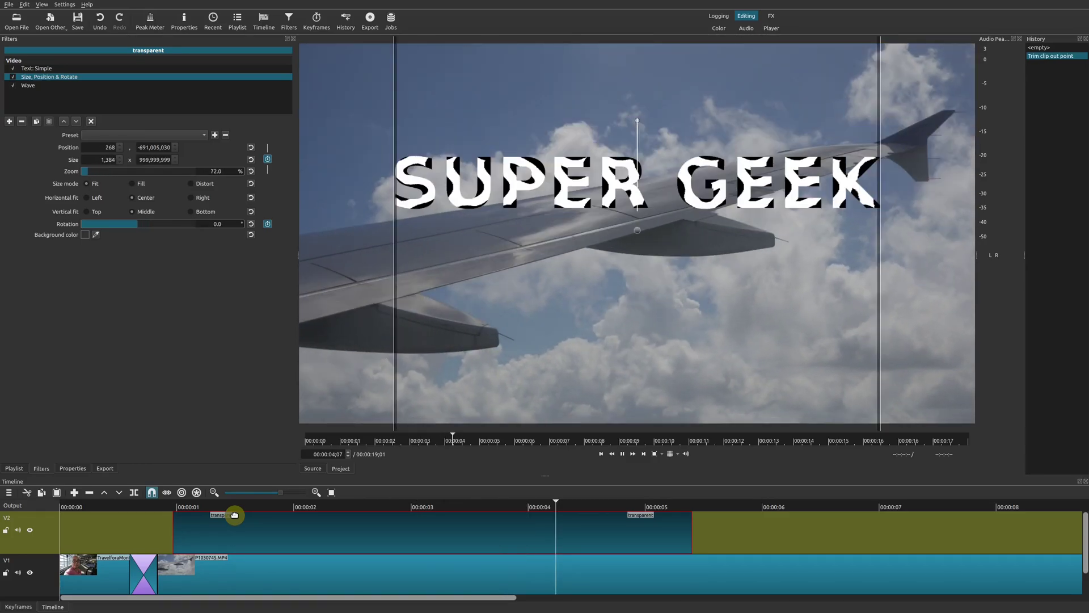
{"action": "key", "text": "space"}
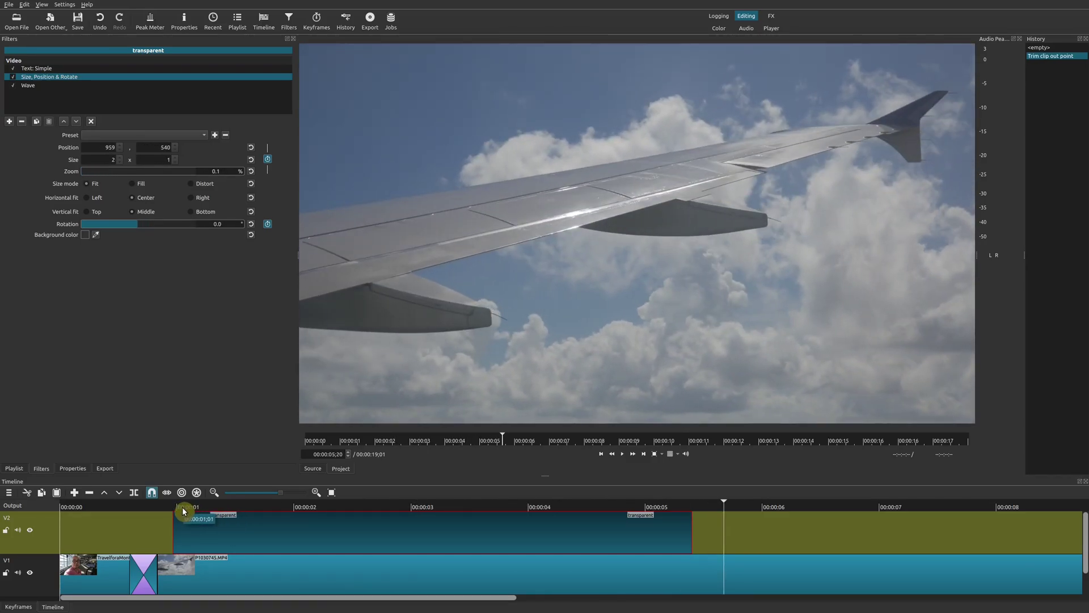
Move the playhead back to about 00:00:01;01 near the start of the clip.
{"action": "left_click", "coordinate": [183, 506]}
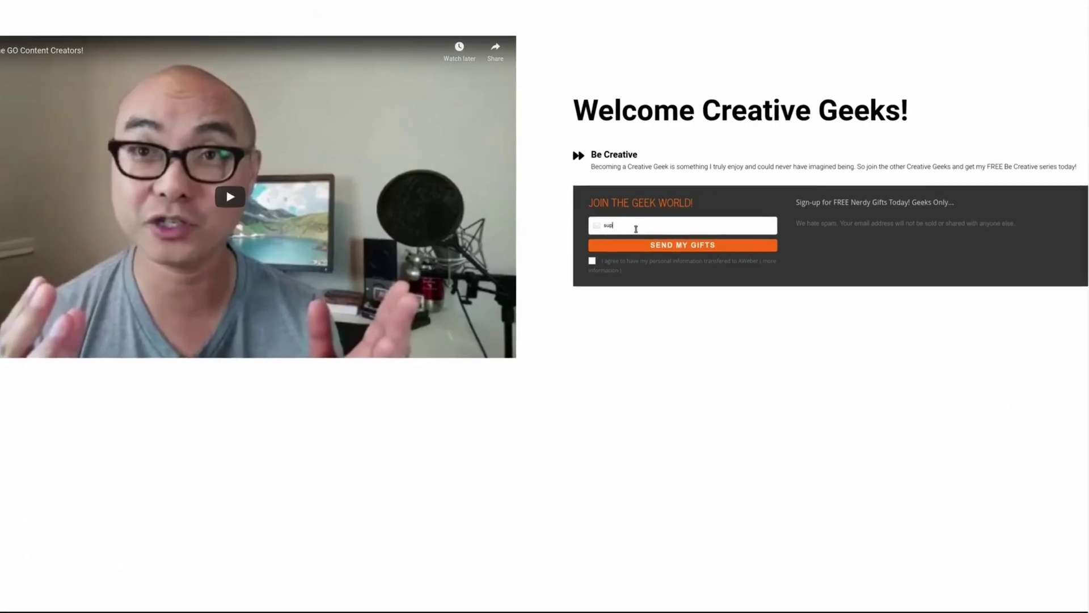
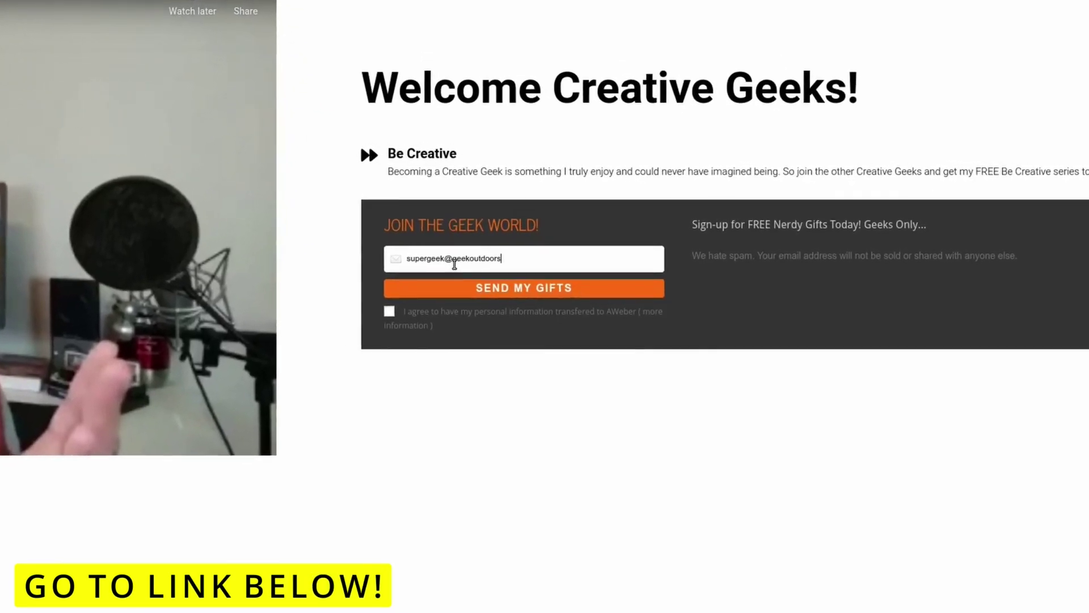